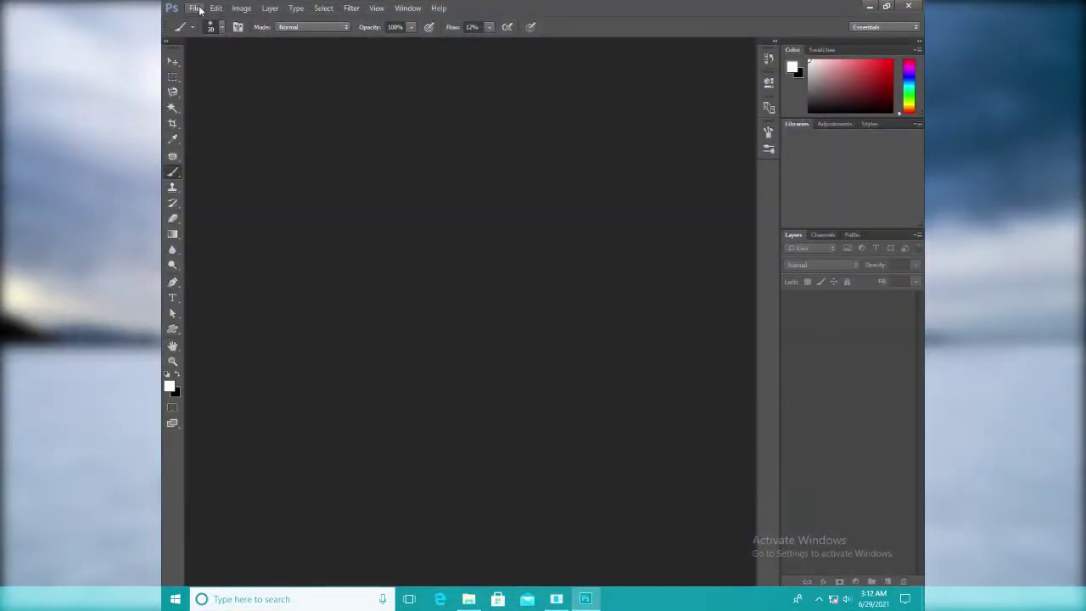
Create a blank square document and scale the green grass image to span the lower part of the canvas
{"action": "left_click", "coordinate": [194, 7]}
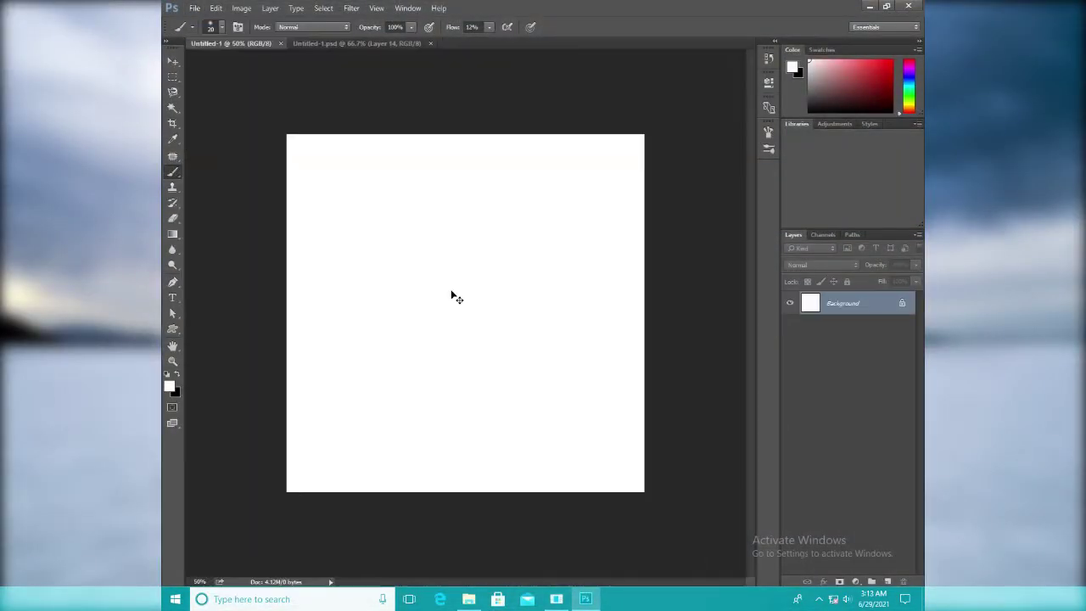
{"action": "key", "text": "ctrl+minus"}
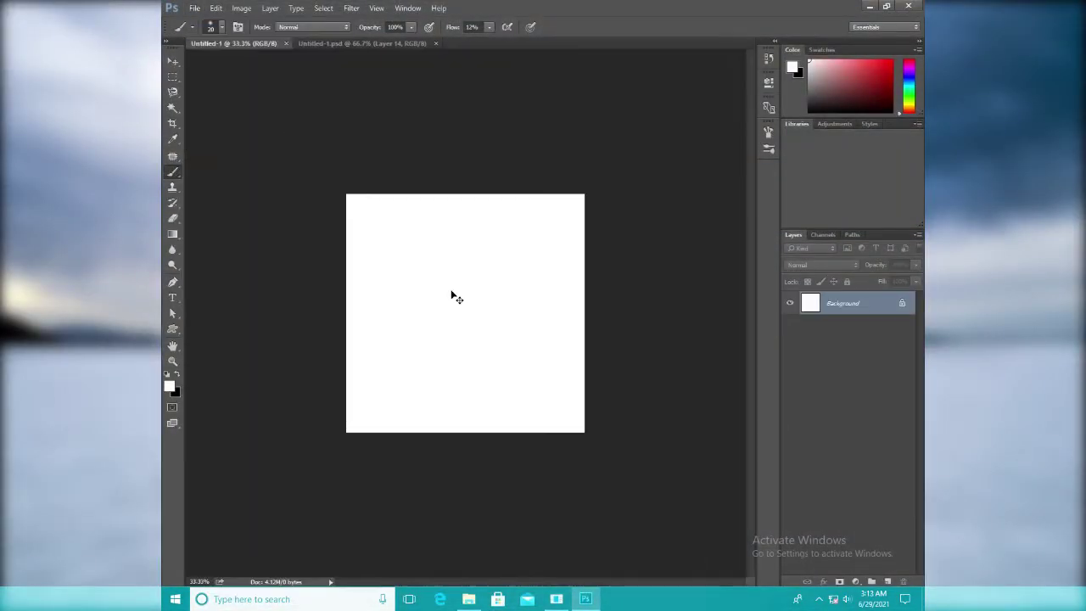
{"action": "left_click_drag", "start_coordinate": [492, 365], "coordinate": [492, 389]}
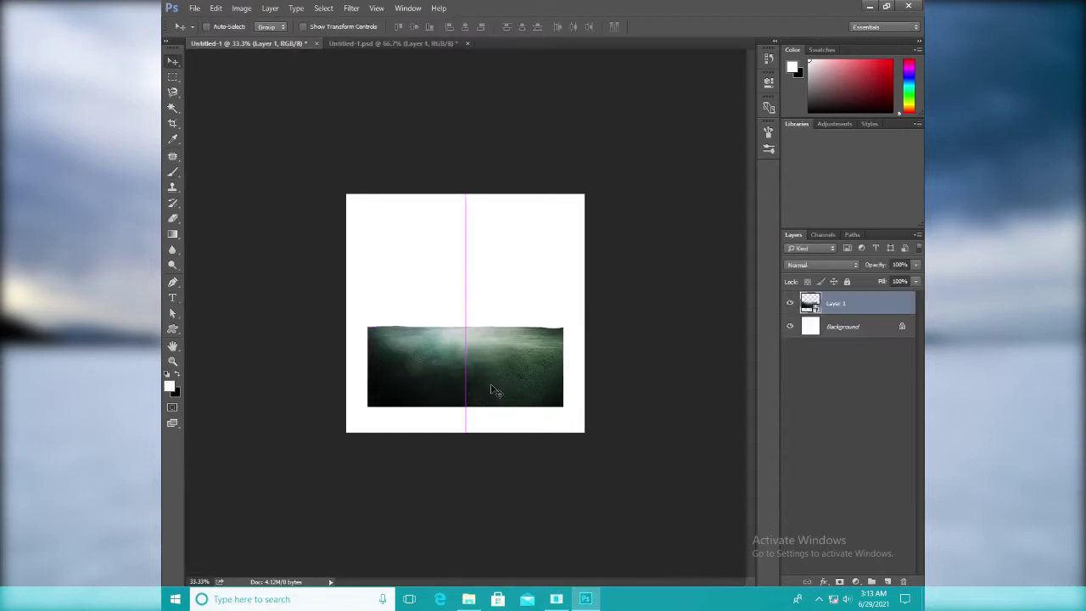
{"action": "key", "text": "ctrl+t"}
{"action": "left_click_drag", "start_coordinate": [564, 324], "coordinate": [585, 314]}
{"action": "left_click_drag", "start_coordinate": [543, 366], "coordinate": [543, 379]}
{"action": "left_click_drag", "start_coordinate": [585, 329], "coordinate": [590, 327]}
{"action": "left_click_drag", "start_coordinate": [573, 377], "coordinate": [573, 390]}
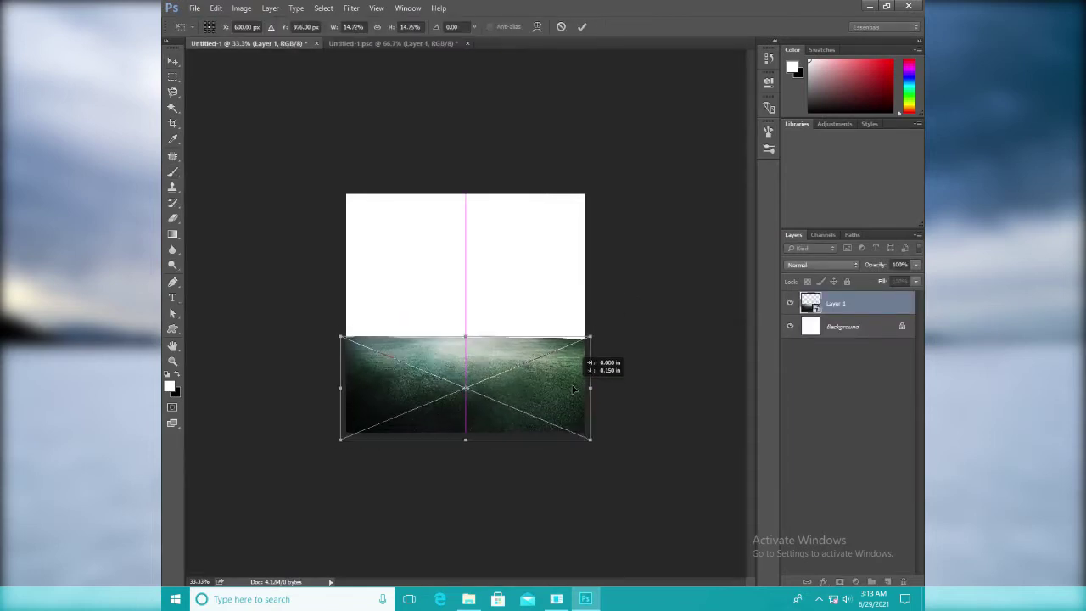
{"action": "key", "text": "Return"}
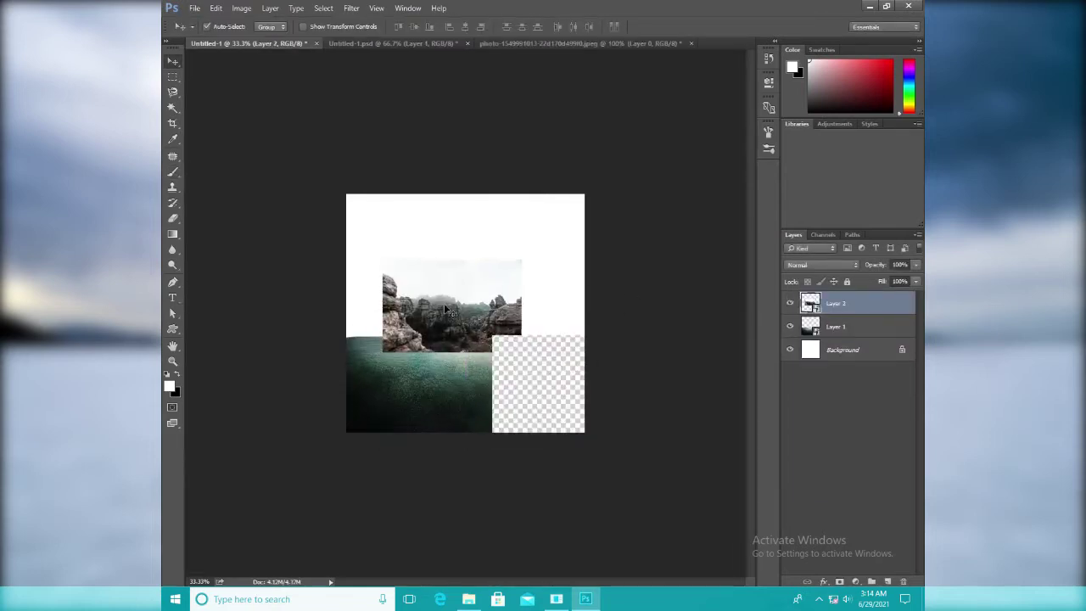
Enlarge the rocky canyon image to the full canvas width, overlapping the top of the grass
{"action": "key", "text": "ctrl+t"}
{"action": "left_click_drag", "start_coordinate": [533, 245], "coordinate": [552, 277]}
{"action": "key", "text": "Return"}
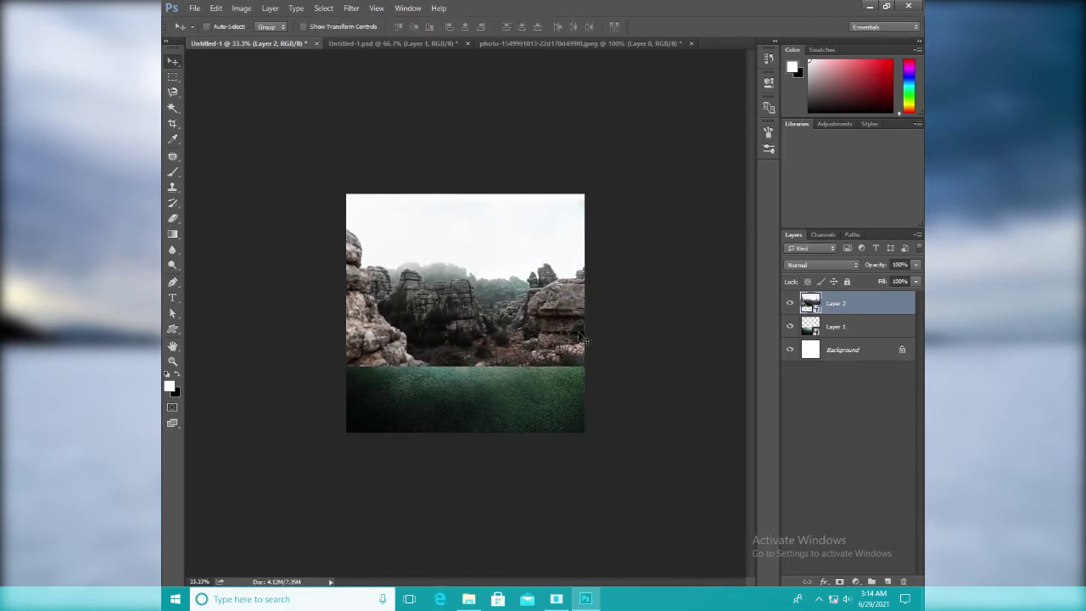
Add a layer mask to the canyon layer and paint out its lower edge so it blends into the grass
{"action": "left_click", "coordinate": [840, 581]}
{"action": "key", "text": "b"}
{"action": "key", "text": "x"}
{"action": "mouse_move", "coordinate": [370, 371]}
{"action": "left_mouse_down"}
{"action": "mouse_move", "coordinate": [554, 370]}
{"action": "mouse_move", "coordinate": [401, 380]}
{"action": "mouse_move", "coordinate": [537, 369]}
{"action": "mouse_move", "coordinate": [494, 382]}
{"action": "mouse_move", "coordinate": [371, 373]}
{"action": "left_mouse_up"}
{"action": "mouse_move", "coordinate": [534, 369]}
{"action": "left_mouse_down"}
{"action": "mouse_move", "coordinate": [432, 351]}
{"action": "mouse_move", "coordinate": [490, 345]}
{"action": "left_mouse_up"}
{"action": "key", "text": "x"}
{"action": "key", "text": "x"}
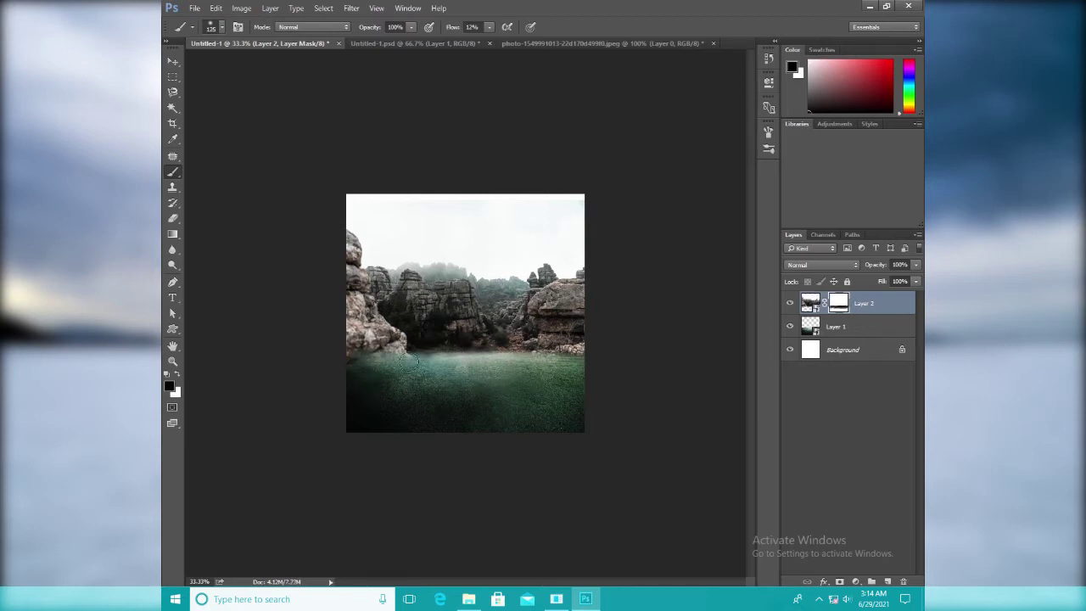
{"action": "key", "text": "x"}
{"action": "key", "text": "x"}
{"action": "key", "text": "x"}
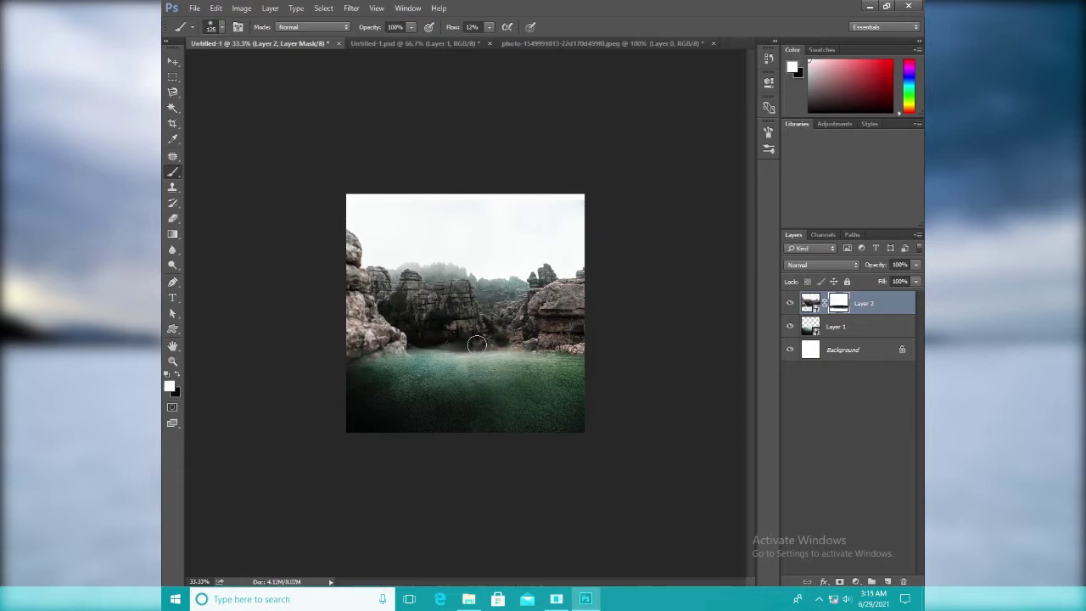
Refine the canyon mask along the grass line with black and white strokes, lowering the brush flow to 8%
{"action": "key", "text": "x"}
{"action": "left_click_drag", "start_coordinate": [431, 346], "coordinate": [489, 354]}
{"action": "key", "text": "x"}
{"action": "key", "text": "x"}
{"action": "key", "text": "x"}
{"action": "left_click_drag", "start_coordinate": [486, 347], "coordinate": [414, 349]}
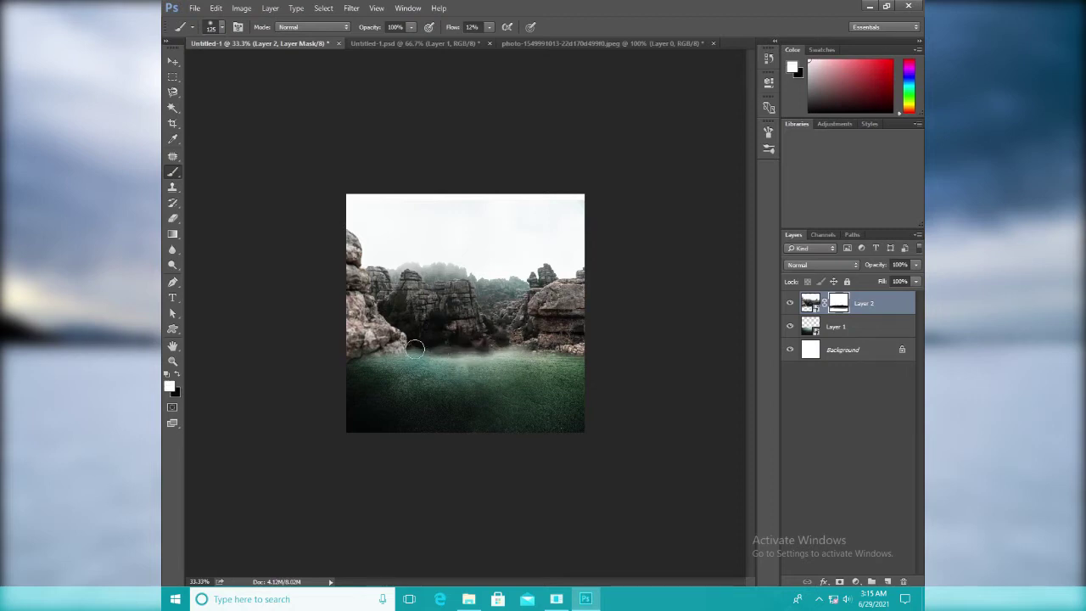
{"action": "key", "text": "x"}
{"action": "key", "text": "x"}
{"action": "left_click_drag", "start_coordinate": [451, 30], "coordinate": [431, 32]}
{"action": "key", "text": "x"}
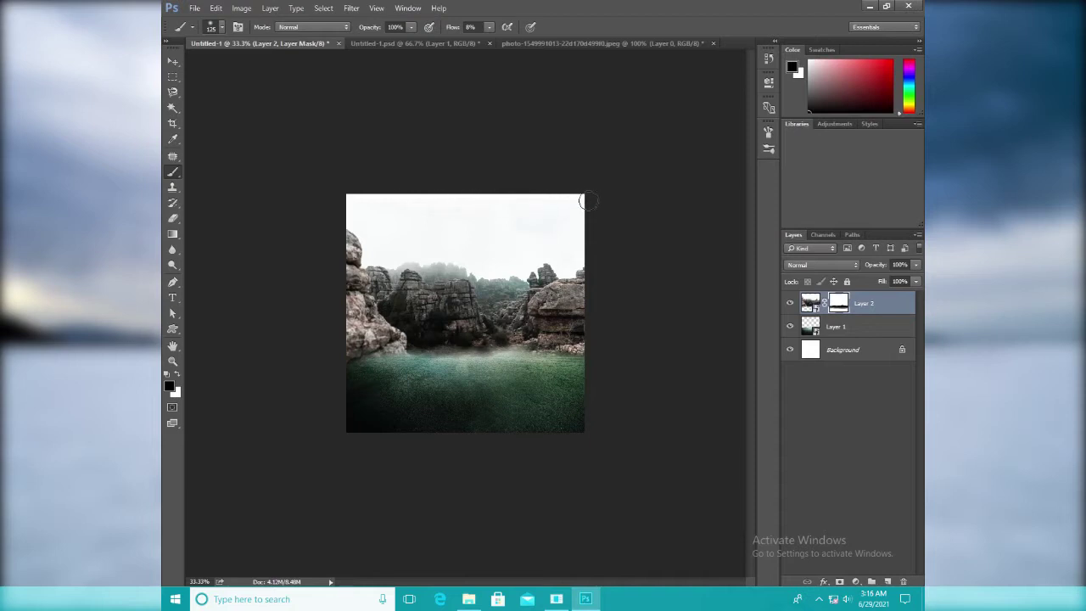
Position the dark cloud image over the top of the canvas and scale it to cover the whole sky
{"action": "key", "text": "v"}
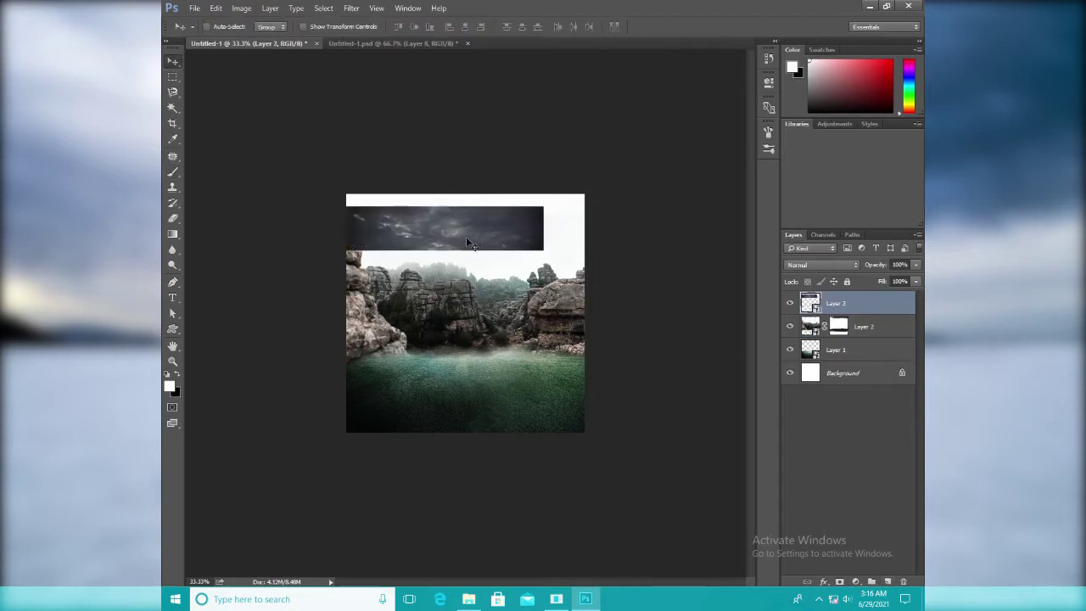
{"action": "left_click_drag", "start_coordinate": [468, 240], "coordinate": [500, 243]}
{"action": "key", "text": "ctrl+t"}
{"action": "left_click_drag", "start_coordinate": [576, 210], "coordinate": [622, 200]}
{"action": "left_click_drag", "start_coordinate": [601, 252], "coordinate": [600, 237]}
{"action": "left_click_drag", "start_coordinate": [622, 185], "coordinate": [636, 181]}
{"action": "left_click_drag", "start_coordinate": [594, 223], "coordinate": [594, 240]}
{"action": "mouse_move", "coordinate": [632, 199]}
{"action": "left_mouse_down"}
{"action": "mouse_move", "coordinate": [624, 223]}
{"action": "mouse_move", "coordinate": [638, 222]}
{"action": "left_mouse_up"}
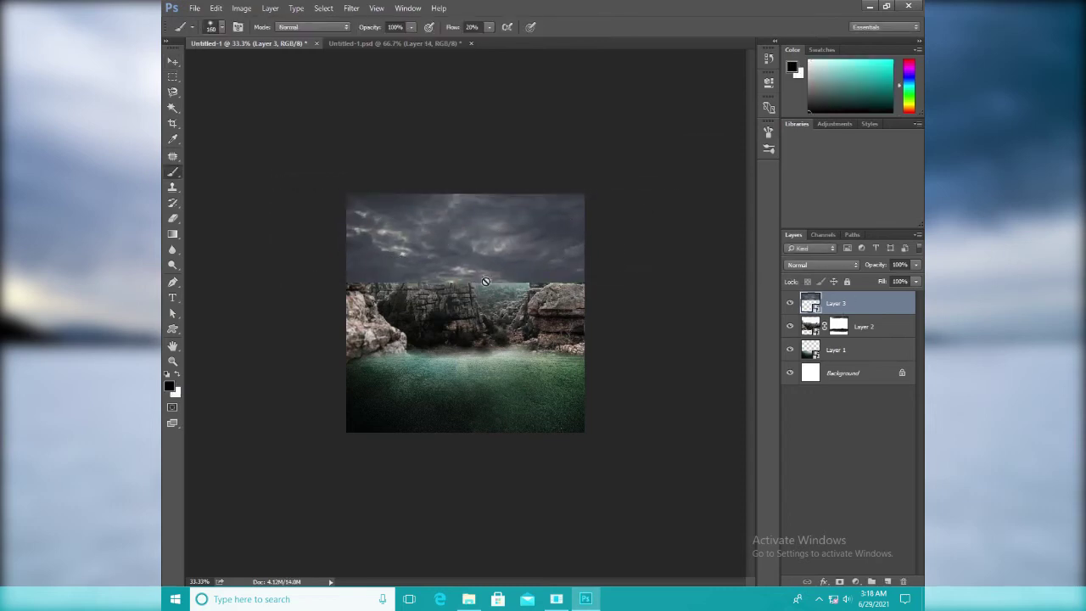
Add a layer mask to the cloud layer and fade its lower edge into the canyon with a 400 px brush
{"action": "left_click", "coordinate": [840, 581]}
{"action": "mouse_move", "coordinate": [507, 280]}
{"action": "left_mouse_down"}
{"action": "mouse_move", "coordinate": [589, 280]}
{"action": "mouse_move", "coordinate": [337, 245]}
{"action": "mouse_move", "coordinate": [417, 280]}
{"action": "mouse_move", "coordinate": [573, 276]}
{"action": "mouse_move", "coordinate": [373, 259]}
{"action": "left_mouse_up"}
{"action": "key", "text": "bracketright"}
{"action": "key", "text": "bracketright"}
{"action": "key", "text": "bracketright"}
{"action": "key", "text": "bracketright"}
{"action": "key", "text": "bracketright"}
{"action": "key", "text": "bracketright"}
{"action": "key", "text": "bracketright"}
{"action": "key", "text": "bracketright"}
{"action": "key", "text": "bracketright"}
{"action": "key", "text": "bracketright"}
{"action": "mouse_move", "coordinate": [458, 263]}
{"action": "left_mouse_down"}
{"action": "mouse_move", "coordinate": [592, 281]}
{"action": "mouse_move", "coordinate": [404, 254]}
{"action": "left_mouse_up"}
Lower the brush flow to 7% and paint white on the cloud mask to bring back clouds above the rocks
{"action": "left_click_drag", "start_coordinate": [458, 28], "coordinate": [451, 28]}
{"action": "key", "text": "x"}
{"action": "mouse_move", "coordinate": [404, 245]}
{"action": "left_mouse_down"}
{"action": "mouse_move", "coordinate": [528, 234]}
{"action": "mouse_move", "coordinate": [348, 214]}
{"action": "mouse_move", "coordinate": [540, 243]}
{"action": "mouse_move", "coordinate": [450, 236]}
{"action": "mouse_move", "coordinate": [493, 243]}
{"action": "mouse_move", "coordinate": [487, 266]}
{"action": "mouse_move", "coordinate": [579, 243]}
{"action": "mouse_move", "coordinate": [379, 237]}
{"action": "mouse_move", "coordinate": [505, 258]}
{"action": "mouse_move", "coordinate": [568, 246]}
{"action": "left_mouse_up"}
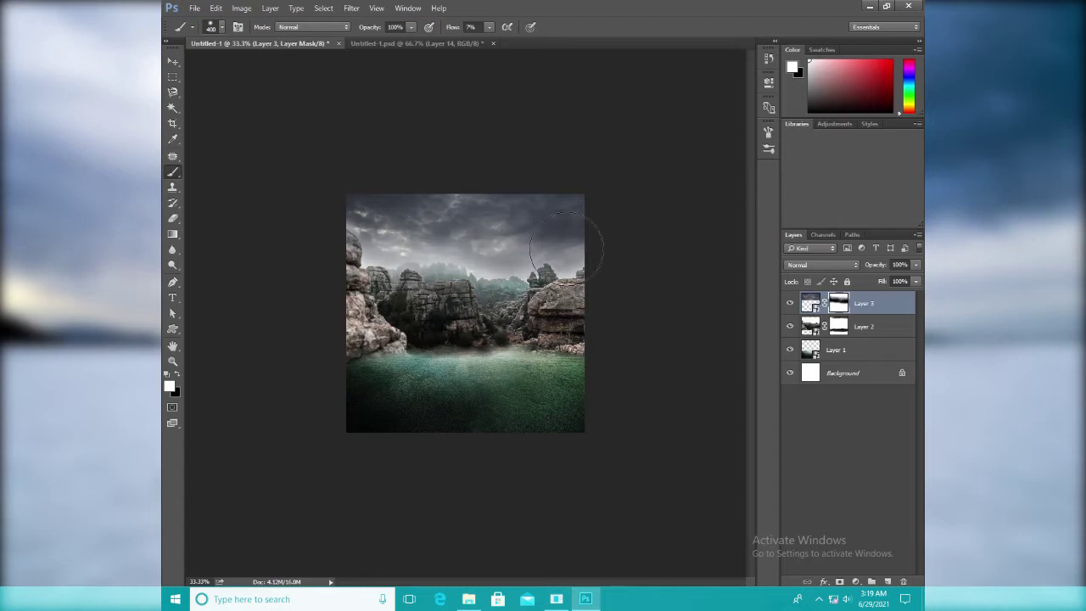
Retouch the canyon layer's mask where the rocks meet the grass, adjusting the brush size to 250 px
{"action": "left_click", "coordinate": [838, 327]}
{"action": "key", "text": "bracketleft"}
{"action": "key", "text": "bracketleft"}
{"action": "key", "text": "bracketleft"}
{"action": "key", "text": "bracketleft"}
{"action": "key", "text": "bracketleft"}
{"action": "mouse_move", "coordinate": [436, 347]}
{"action": "left_mouse_down"}
{"action": "mouse_move", "coordinate": [503, 339]}
{"action": "mouse_move", "coordinate": [411, 347]}
{"action": "mouse_move", "coordinate": [576, 348]}
{"action": "mouse_move", "coordinate": [406, 363]}
{"action": "mouse_move", "coordinate": [463, 350]}
{"action": "mouse_move", "coordinate": [591, 353]}
{"action": "mouse_move", "coordinate": [460, 376]}
{"action": "mouse_move", "coordinate": [499, 365]}
{"action": "mouse_move", "coordinate": [603, 369]}
{"action": "mouse_move", "coordinate": [458, 363]}
{"action": "mouse_move", "coordinate": [383, 376]}
{"action": "mouse_move", "coordinate": [498, 358]}
{"action": "mouse_move", "coordinate": [596, 366]}
{"action": "mouse_move", "coordinate": [442, 340]}
{"action": "left_mouse_up"}
{"action": "key", "text": "x"}
{"action": "key", "text": "x"}
{"action": "key", "text": "bracketright"}
{"action": "key", "text": "bracketright"}
{"action": "key", "text": "bracketright"}
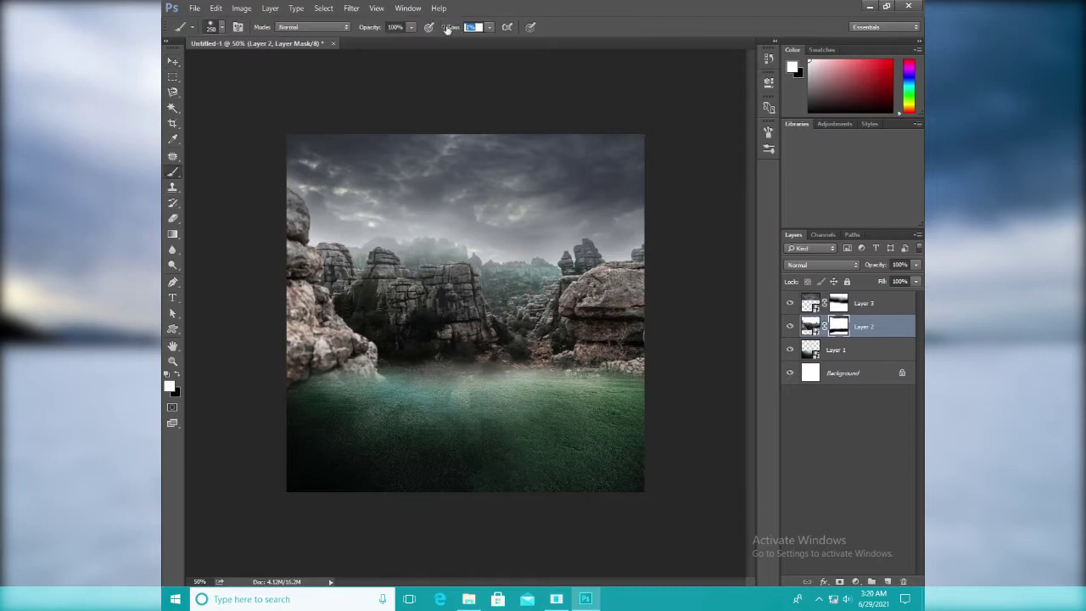
Soften the misty transition at the foot of the rocks on the canyon mask with a smaller, low-flow brush
{"action": "key", "text": "shift+0"}
{"action": "key", "text": "shift+1"}
{"action": "key", "text": "bracketleft"}
{"action": "key", "text": "bracketleft"}
{"action": "key", "text": "bracketleft"}
{"action": "key", "text": "bracketleft"}
{"action": "key", "text": "bracketleft"}
{"action": "key", "text": "bracketleft"}
{"action": "mouse_move", "coordinate": [428, 363]}
{"action": "left_mouse_down"}
{"action": "mouse_move", "coordinate": [501, 360]}
{"action": "mouse_move", "coordinate": [403, 388]}
{"action": "mouse_move", "coordinate": [493, 376]}
{"action": "left_mouse_up"}
{"action": "key", "text": "x"}
{"action": "key", "text": "x"}
{"action": "key", "text": "x"}
{"action": "mouse_move", "coordinate": [367, 383]}
{"action": "left_mouse_down"}
{"action": "mouse_move", "coordinate": [524, 362]}
{"action": "mouse_move", "coordinate": [475, 350]}
{"action": "mouse_move", "coordinate": [391, 368]}
{"action": "mouse_move", "coordinate": [515, 354]}
{"action": "mouse_move", "coordinate": [482, 357]}
{"action": "left_mouse_up"}
{"action": "key", "text": "x"}
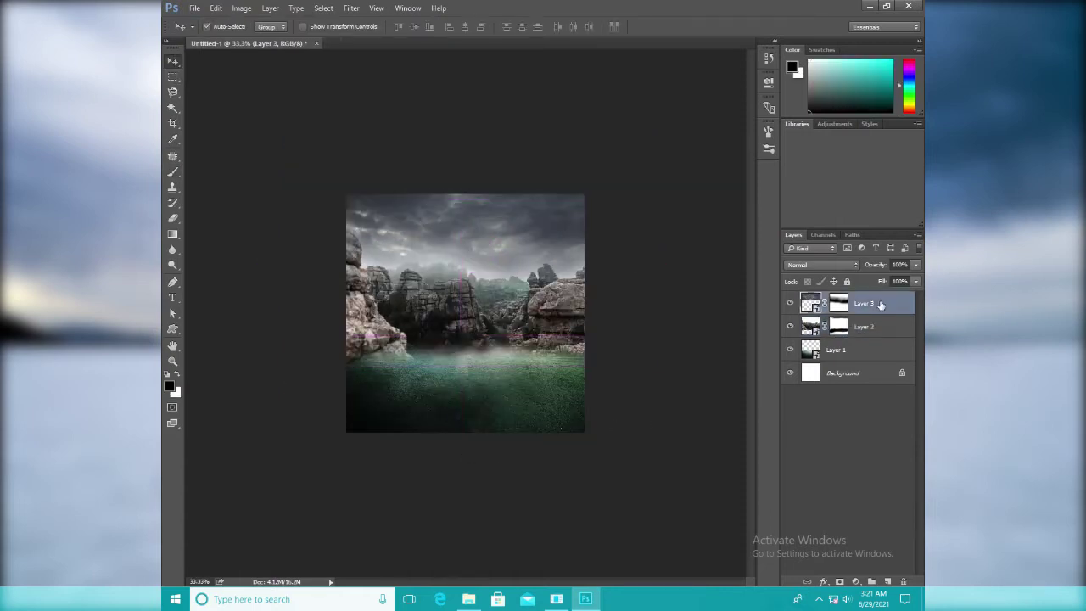
Add a light blue Solid Color fill layer above the cloud layer
{"action": "left_click", "coordinate": [855, 581]}
{"action": "left_click", "coordinate": [848, 324]}
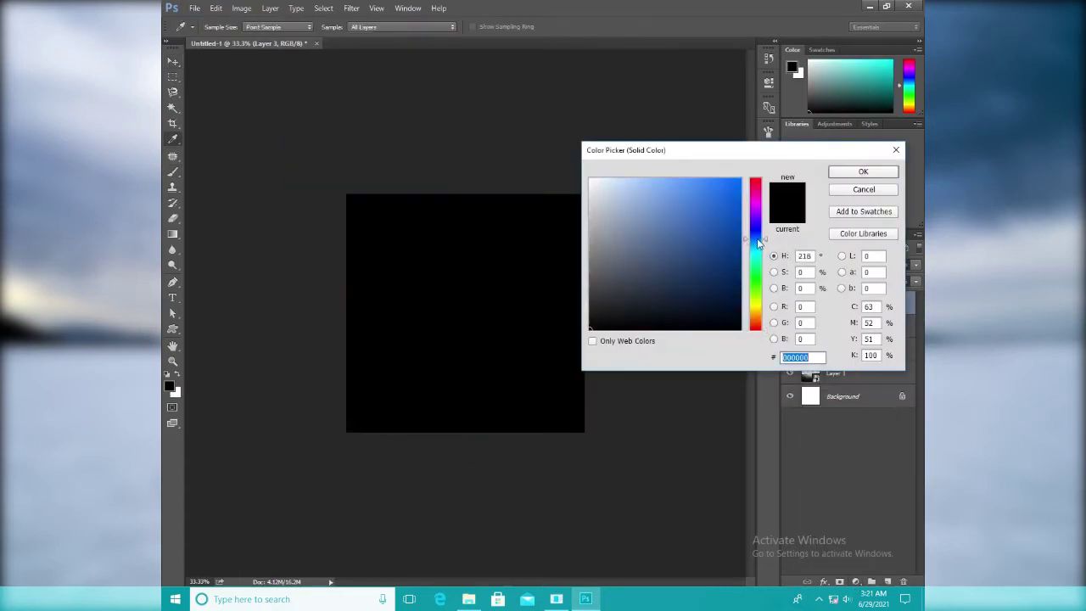
{"action": "left_click_drag", "start_coordinate": [758, 241], "coordinate": [758, 238]}
{"action": "left_click", "coordinate": [642, 179]}
{"action": "left_click", "coordinate": [760, 244]}
{"action": "left_click_drag", "start_coordinate": [711, 180], "coordinate": [677, 176]}
{"action": "left_click", "coordinate": [863, 171]}
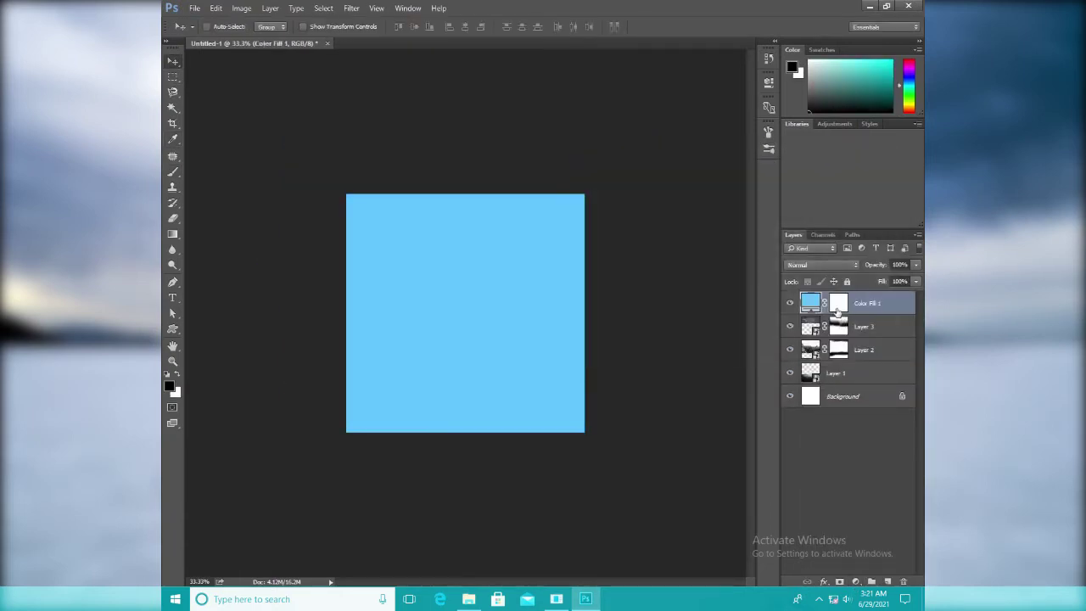
Invert the color fill's mask and reveal blue in the upper sky with a vertical white-to-transparent gradient
{"action": "key", "text": "x"}
{"action": "key", "text": "ctrl+i"}
{"action": "key", "text": "g"}
{"action": "left_click", "coordinate": [247, 26]}
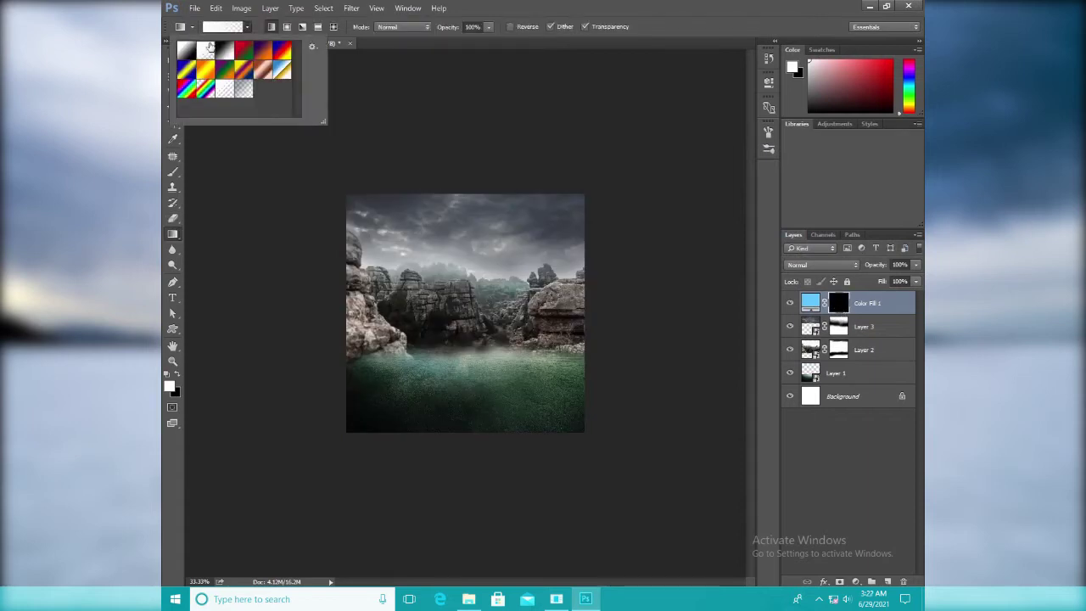
{"action": "double_click", "coordinate": [209, 48]}
{"action": "left_click_drag", "start_coordinate": [474, 170], "coordinate": [475, 283]}
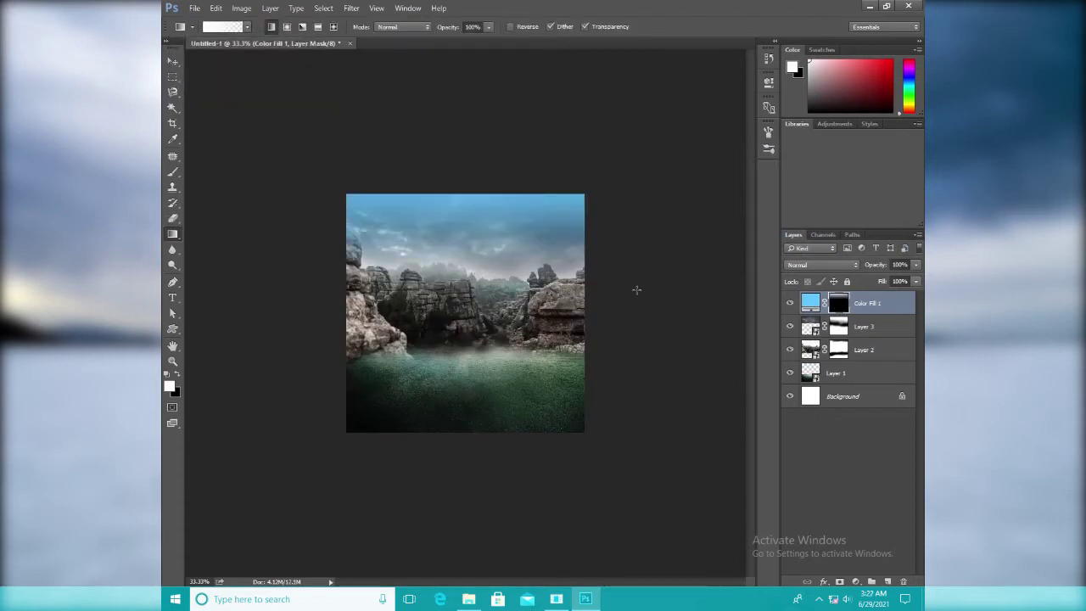
Reduce the blue tint across the sky by painting black on the color fill mask with an enlarged brush
{"action": "key", "text": "b"}
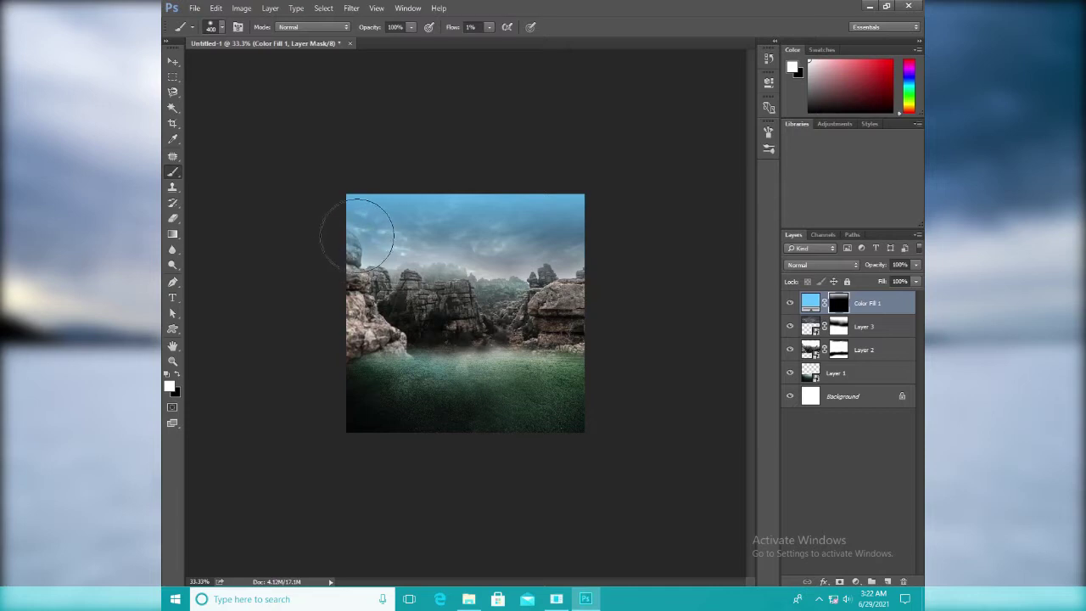
{"action": "key", "text": "x"}
{"action": "key", "text": "bracketright"}
{"action": "key", "text": "bracketright"}
{"action": "mouse_move", "coordinate": [489, 206]}
{"action": "left_mouse_down"}
{"action": "mouse_move", "coordinate": [443, 206]}
{"action": "mouse_move", "coordinate": [535, 212]}
{"action": "mouse_move", "coordinate": [611, 264]}
{"action": "left_mouse_up"}
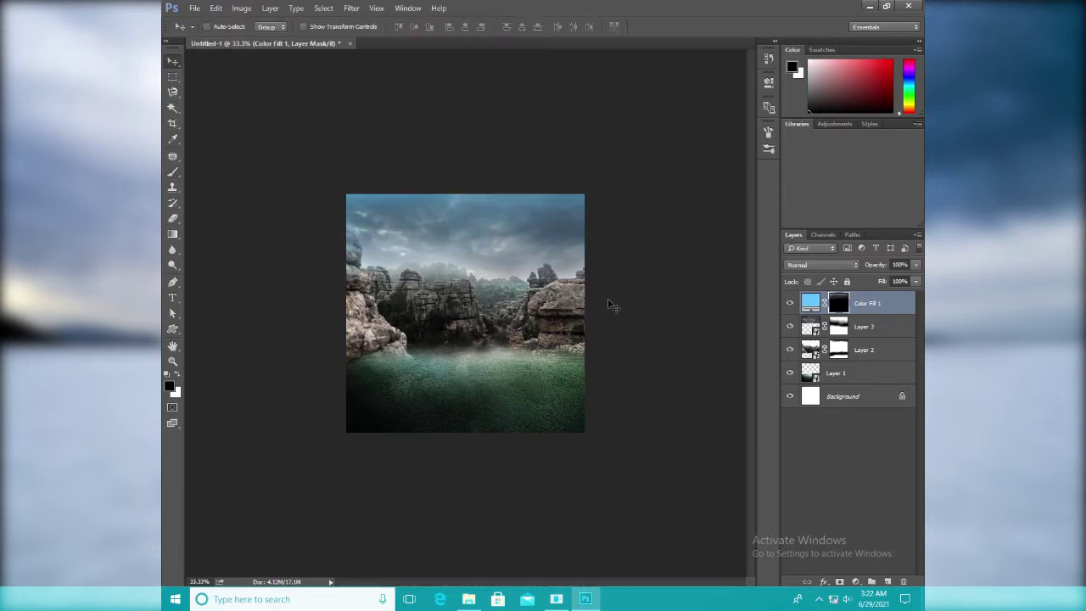
Paint on the canyon layer's mask at 15% flow to extend the grass up to the foot of the cliffs
{"action": "left_click", "coordinate": [838, 350]}
{"action": "key", "text": "bracketleft"}
{"action": "mouse_move", "coordinate": [392, 356]}
{"action": "left_mouse_down"}
{"action": "mouse_move", "coordinate": [548, 359]}
{"action": "mouse_move", "coordinate": [382, 345]}
{"action": "mouse_move", "coordinate": [508, 347]}
{"action": "mouse_move", "coordinate": [591, 368]}
{"action": "mouse_move", "coordinate": [398, 340]}
{"action": "mouse_move", "coordinate": [453, 334]}
{"action": "left_mouse_up"}
{"action": "key", "text": "x"}
{"action": "key", "text": "x"}
{"action": "key", "text": "x"}
{"action": "key", "text": "x"}
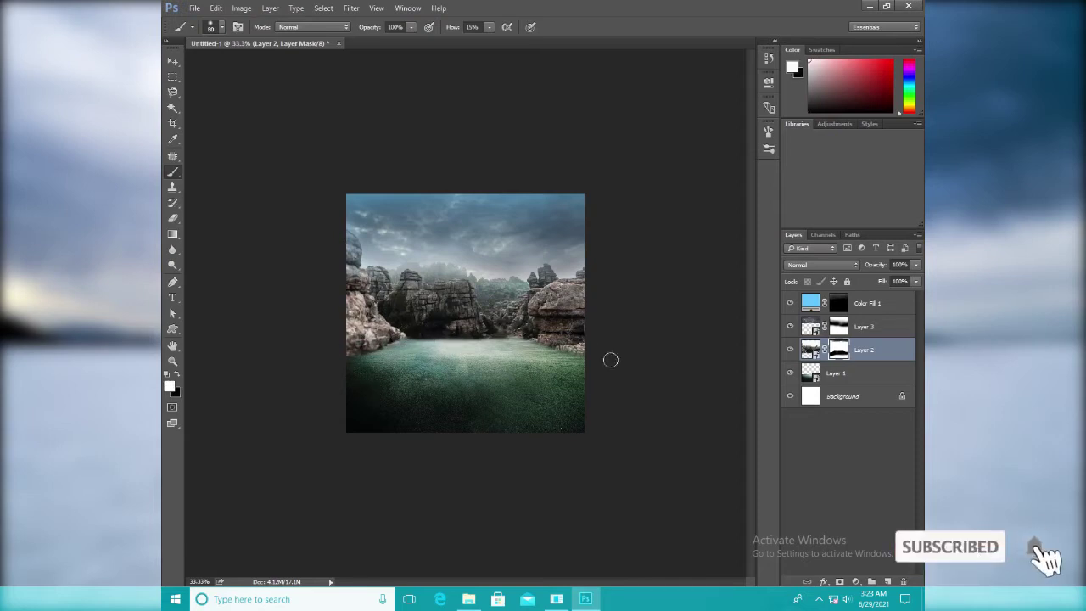
Soften the foot of the left rocks on the canyon mask at 3% flow, undoing the 175 px brush stroke
{"action": "key", "text": "]"}
{"action": "key", "text": "]"}
{"action": "key", "text": "]"}
{"action": "key", "text": "]"}
{"action": "key", "text": "]"}
{"action": "key", "text": "x"}
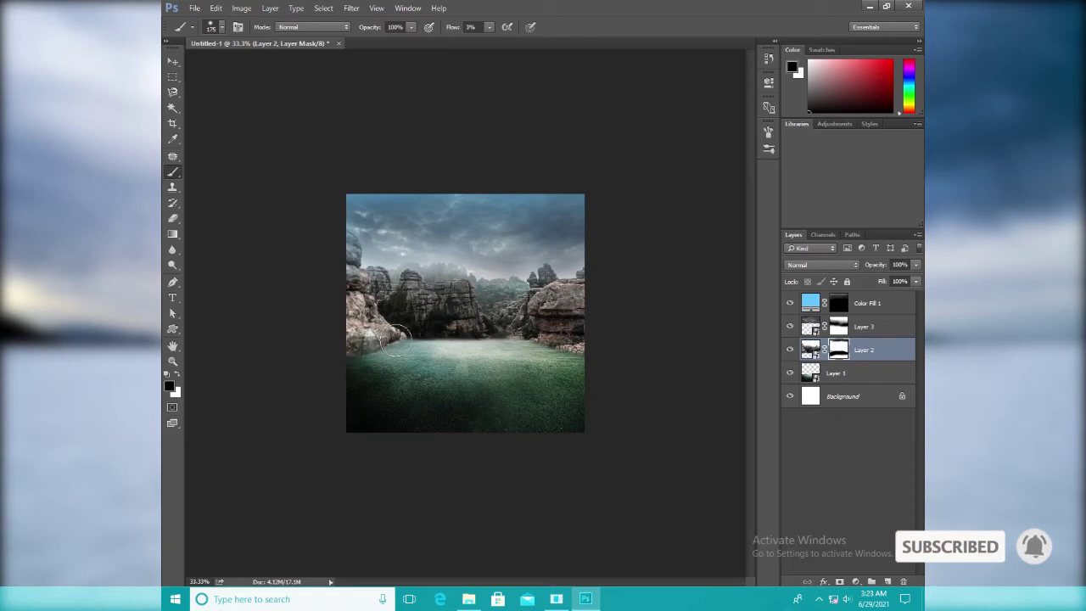
{"action": "key", "text": "ctrl+z"}
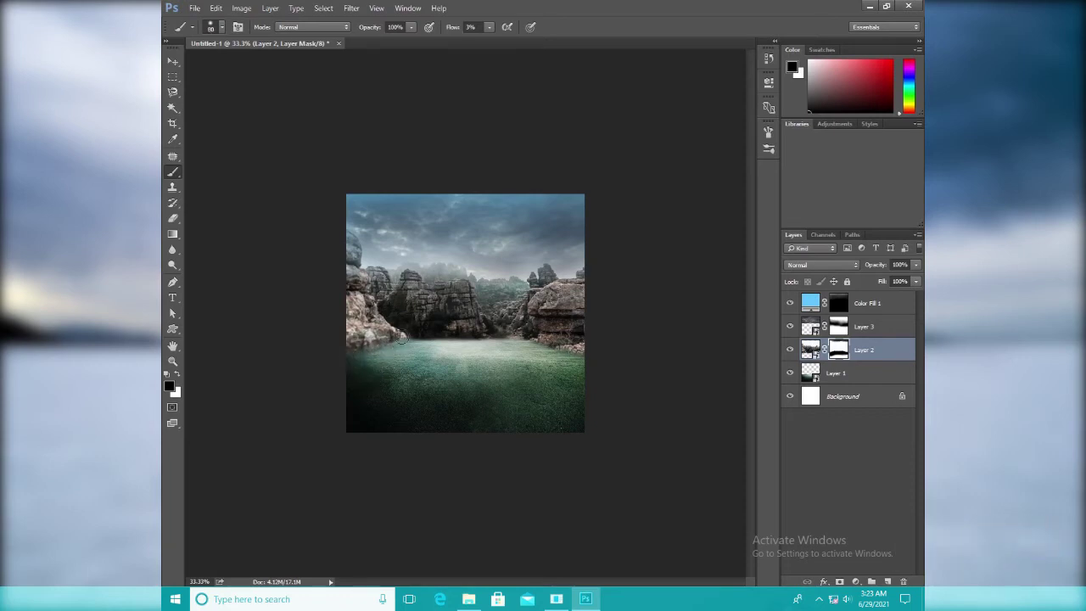
{"action": "key", "text": "x"}
{"action": "key", "text": "v"}
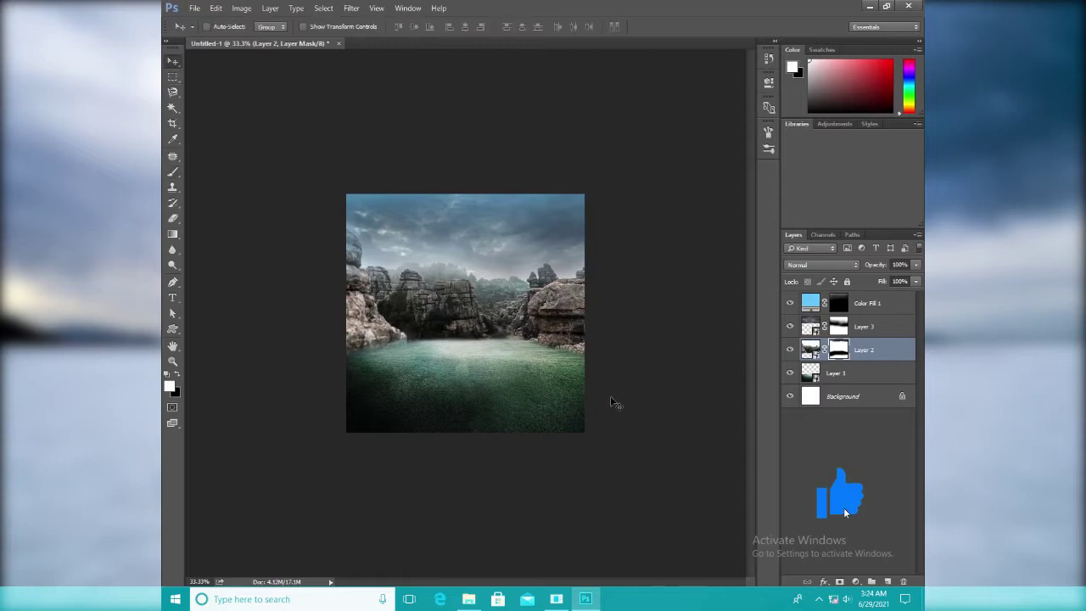
Paint black on the color fill mask at 3% flow to remove the blue tint from the tall left rock
{"action": "left_click", "coordinate": [891, 306]}
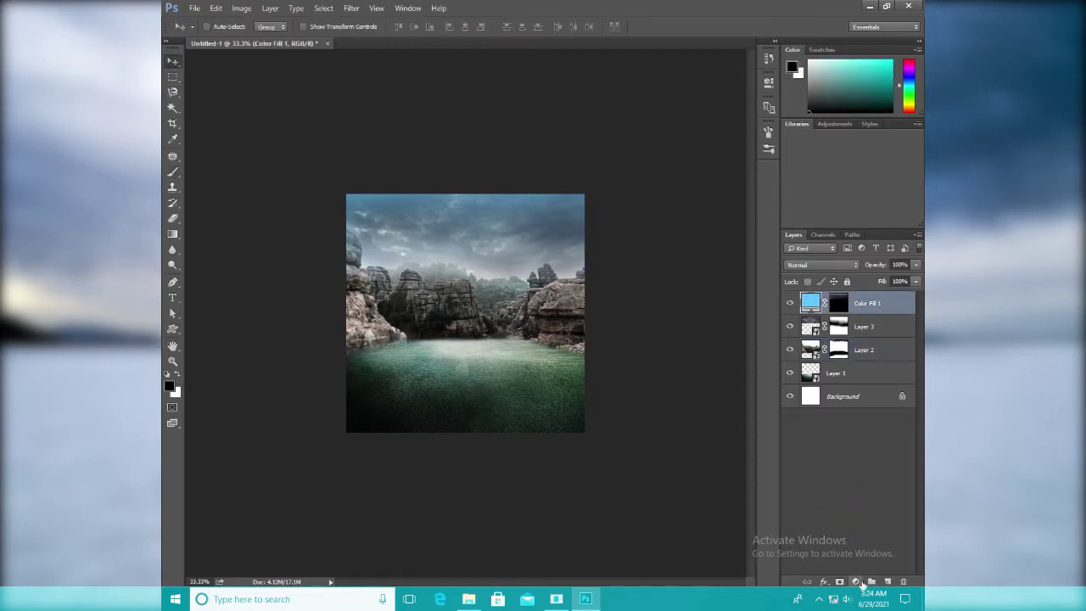
{"action": "left_click", "coordinate": [836, 307]}
{"action": "key", "text": "b"}
{"action": "key", "text": "x"}
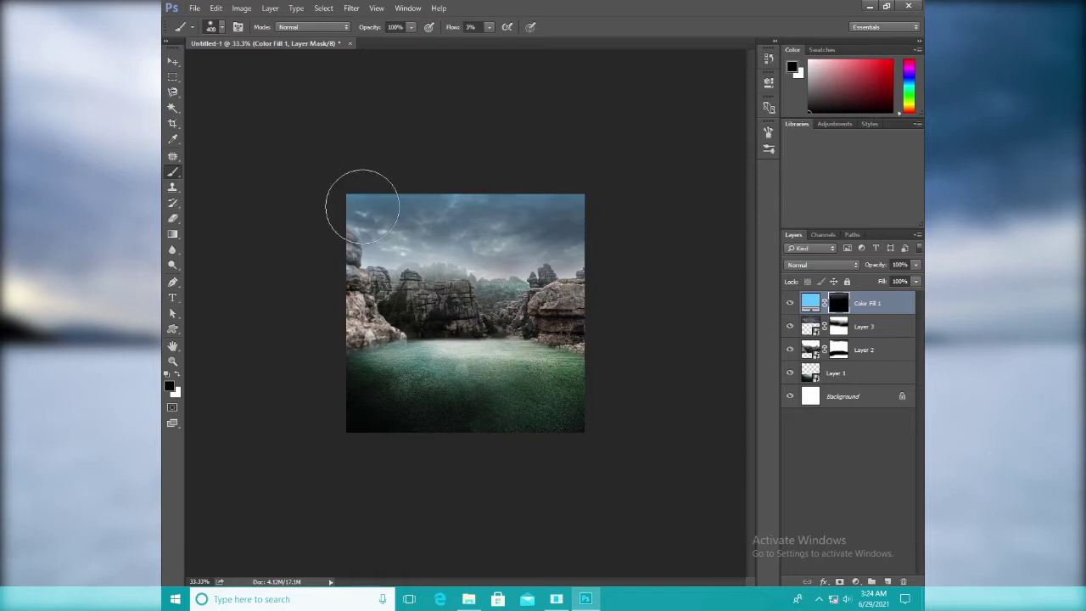
Try fading the distant rock tops on the canyon layer's mask at 3% flow and undo the strokes
{"action": "left_click", "coordinate": [838, 326]}
{"action": "left_click", "coordinate": [838, 350]}
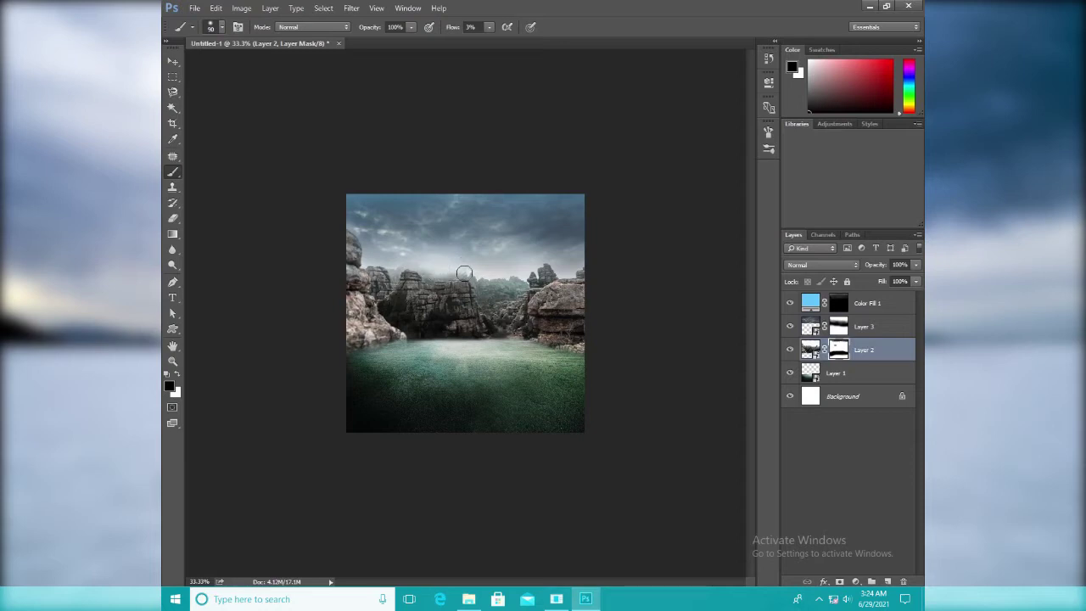
{"action": "key", "text": "ctrl+z"}
{"action": "key", "text": "ctrl+alt+z"}
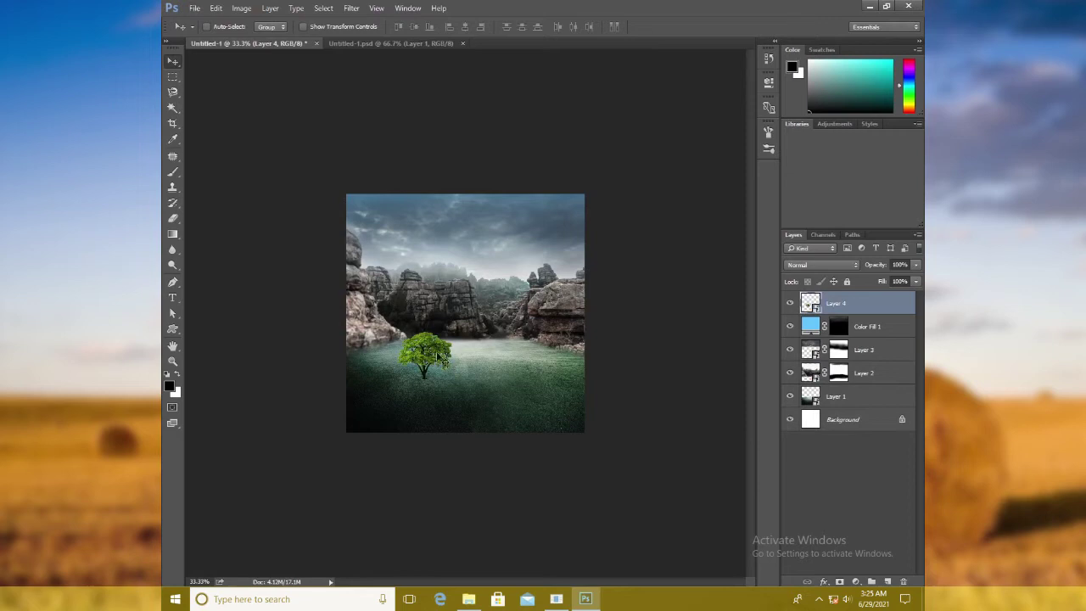
Enlarge the green tree and position it in the middle of the grass
{"action": "left_click_drag", "start_coordinate": [462, 324], "coordinate": [496, 291]}
{"action": "left_click_drag", "start_coordinate": [463, 366], "coordinate": [591, 265]}
{"action": "left_click_drag", "start_coordinate": [622, 184], "coordinate": [612, 194]}
{"action": "left_click_drag", "start_coordinate": [559, 279], "coordinate": [459, 355]}
{"action": "left_click_drag", "start_coordinate": [514, 271], "coordinate": [529, 255]}
{"action": "mouse_move", "coordinate": [491, 334]}
{"action": "left_mouse_down"}
{"action": "mouse_move", "coordinate": [588, 330]}
{"action": "mouse_move", "coordinate": [495, 347]}
{"action": "left_mouse_up"}
{"action": "key", "text": "Return"}
Hide the tree layer and scale the waterfall image across the bottom of the canvas, just above the color fill layer
{"action": "left_click", "coordinate": [790, 303]}
{"action": "left_click", "coordinate": [882, 332]}
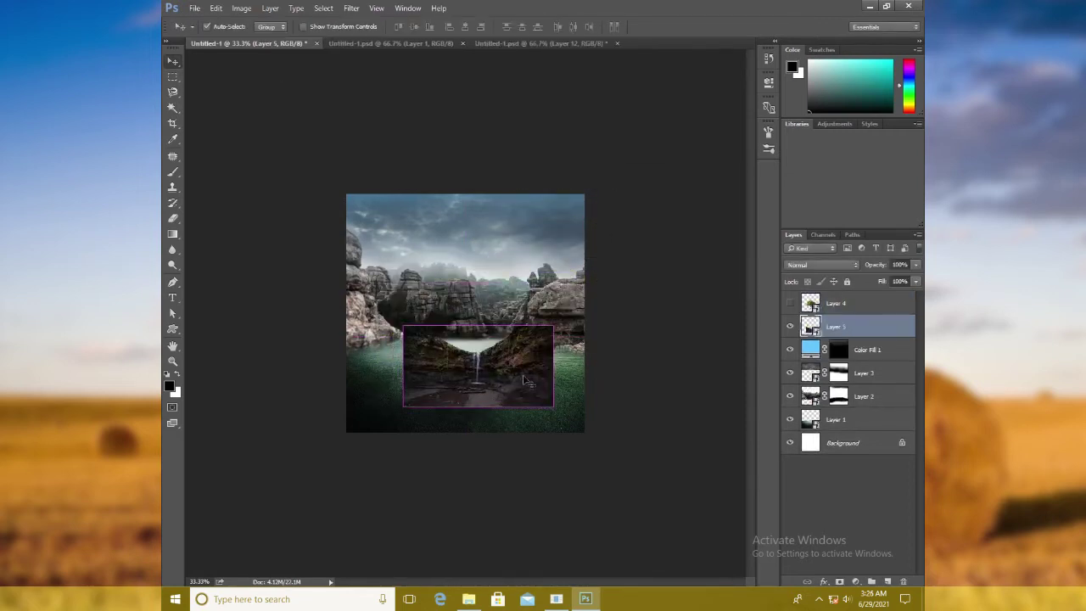
{"action": "key", "text": "ctrl+t"}
{"action": "left_click_drag", "start_coordinate": [553, 325], "coordinate": [601, 298]}
{"action": "left_click_drag", "start_coordinate": [569, 364], "coordinate": [562, 433]}
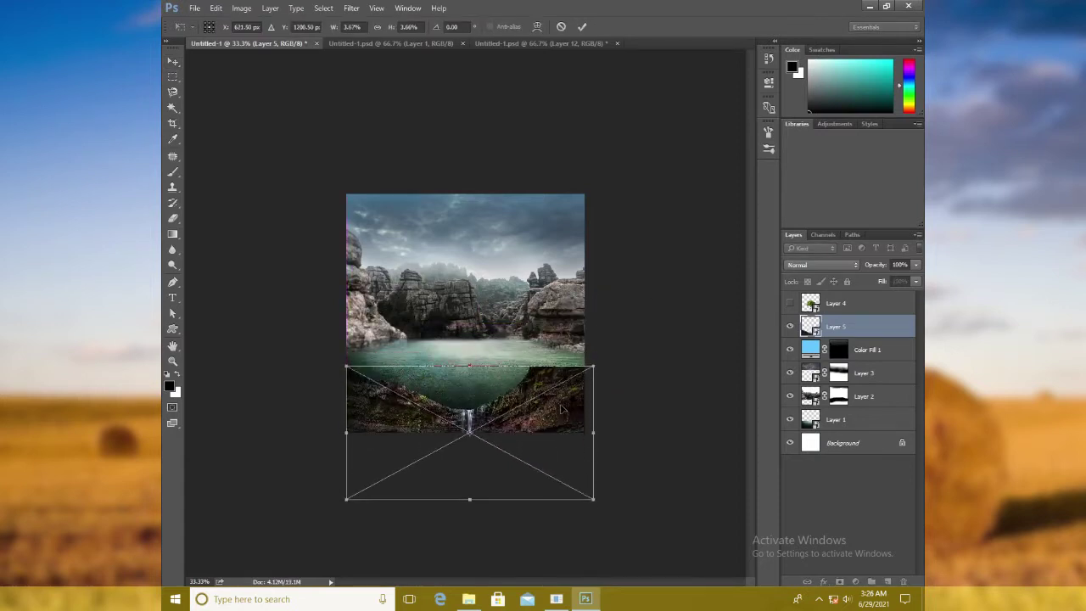
{"action": "key", "text": "Return"}
Add a layer mask to the waterfall layer and fade its upper edges into the grass at 3% flow
{"action": "left_click", "coordinate": [840, 582]}
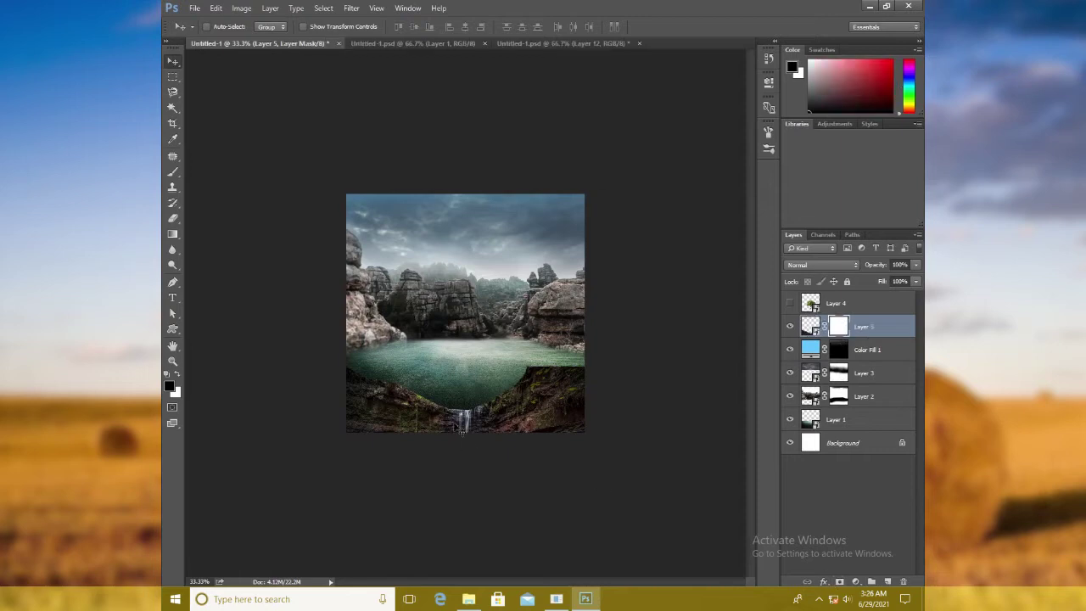
{"action": "key", "text": "b"}
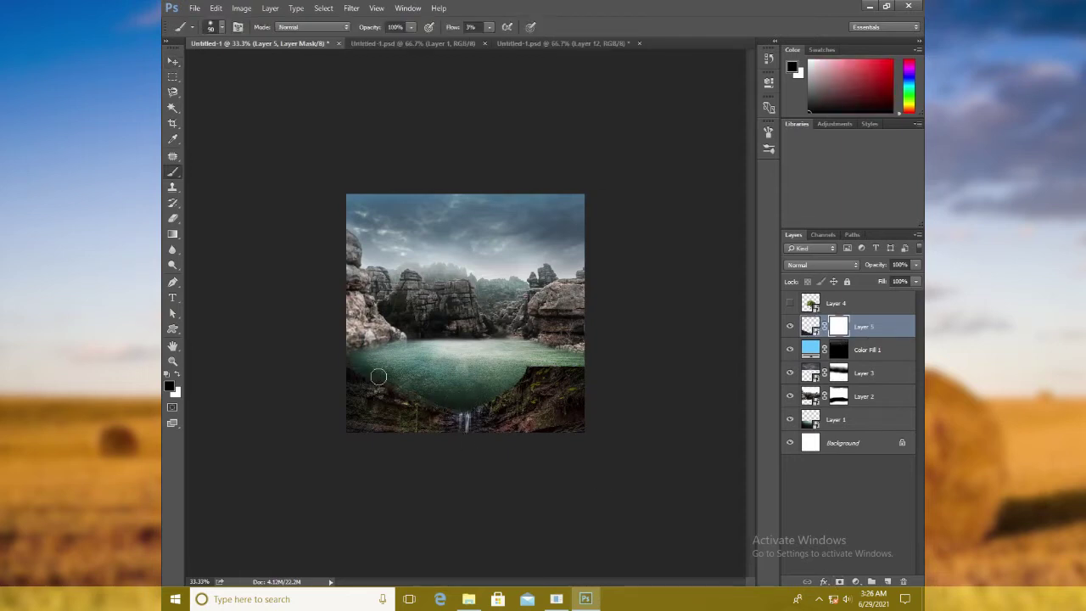
{"action": "left_click_drag", "start_coordinate": [524, 383], "coordinate": [554, 363]}
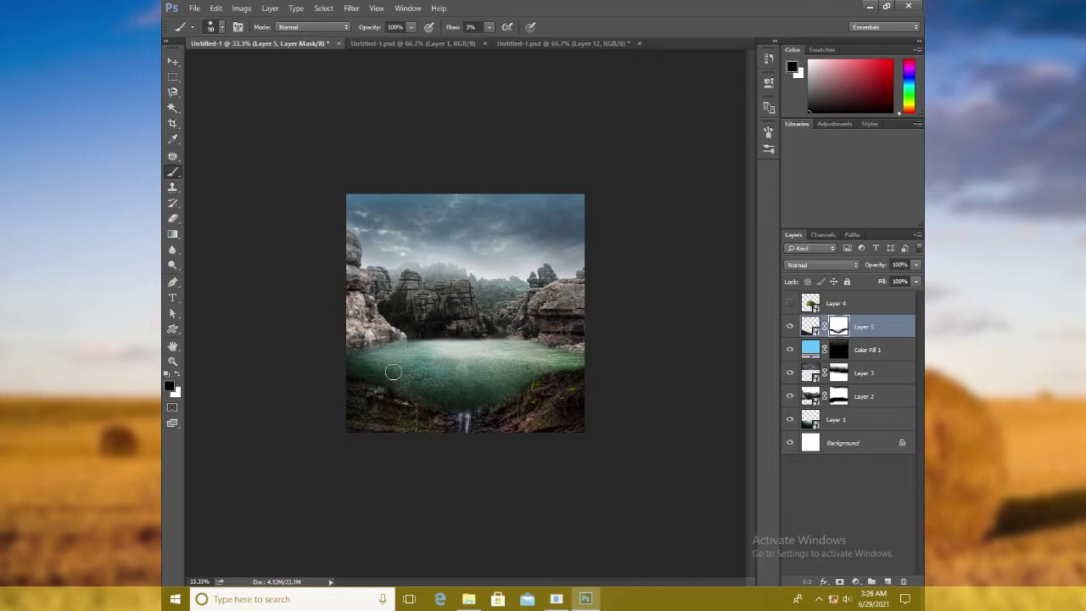
Show the tree layer again, scale the tree down and center it on the grass above the waterfall
{"action": "left_click", "coordinate": [788, 304]}
{"action": "key", "text": "v"}
{"action": "key", "text": "ctrl+z"}
{"action": "left_click_drag", "start_coordinate": [476, 356], "coordinate": [463, 384]}
{"action": "left_click", "coordinate": [870, 305]}
{"action": "key", "text": "ctrl+t"}
{"action": "left_click_drag", "start_coordinate": [528, 276], "coordinate": [507, 298]}
{"action": "key", "text": "Return"}
{"action": "mouse_move", "coordinate": [478, 349]}
{"action": "left_mouse_down"}
{"action": "mouse_move", "coordinate": [479, 364]}
{"action": "mouse_move", "coordinate": [461, 352]}
{"action": "mouse_move", "coordinate": [488, 358]}
{"action": "mouse_move", "coordinate": [487, 336]}
{"action": "left_mouse_up"}
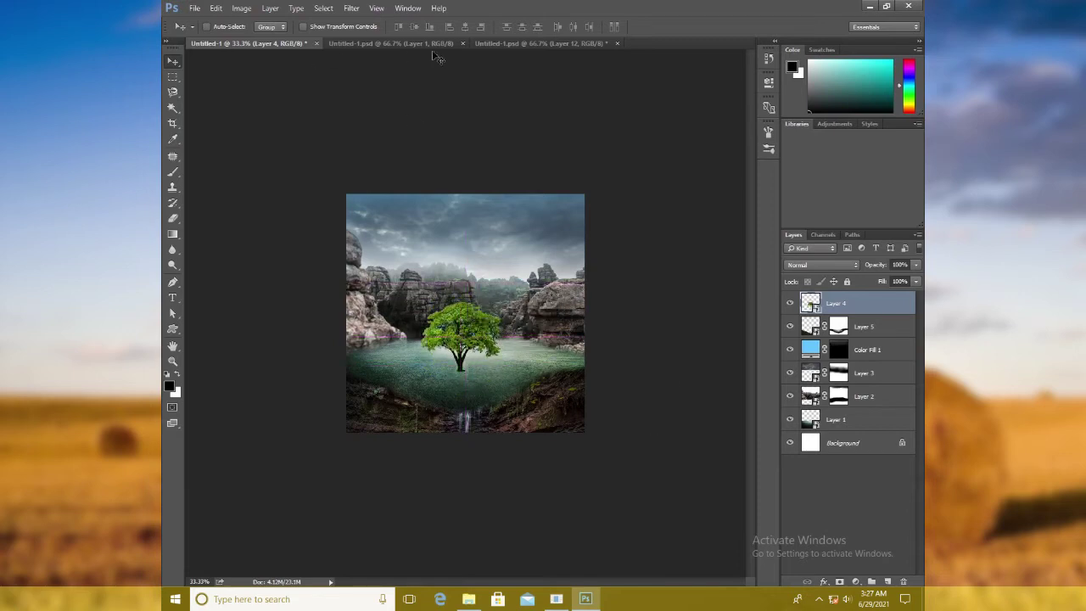
Scale down the deer image brought into the composite and stand it on top of the right-hand cliff
{"action": "key", "text": "ctrl+t"}
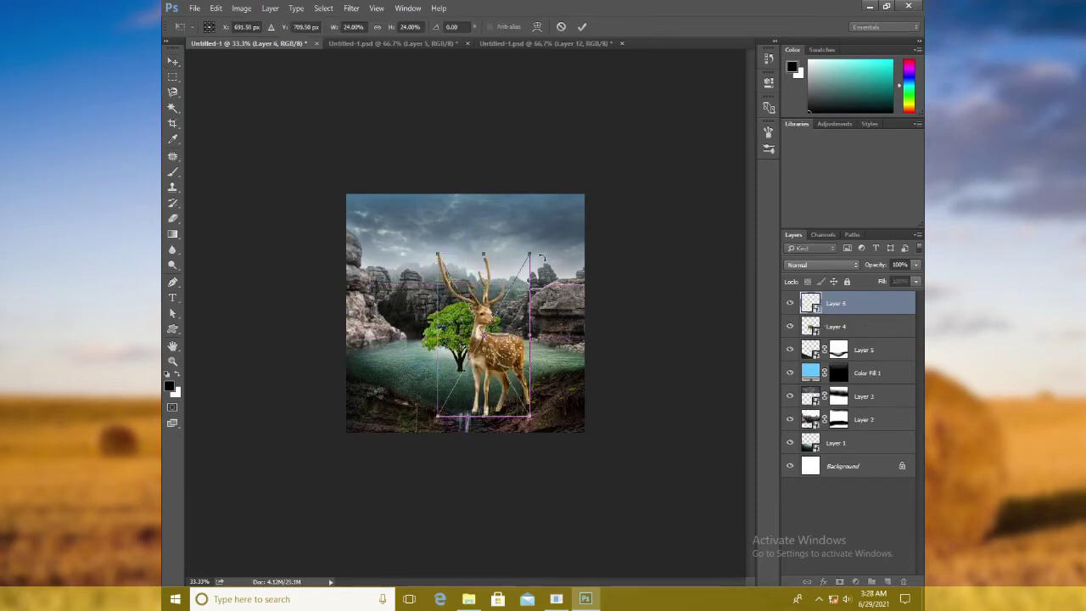
{"action": "left_click_drag", "start_coordinate": [528, 254], "coordinate": [511, 288]}
{"action": "left_click_drag", "start_coordinate": [495, 347], "coordinate": [526, 336]}
{"action": "left_click_drag", "start_coordinate": [545, 279], "coordinate": [536, 292]}
{"action": "left_click_drag", "start_coordinate": [524, 330], "coordinate": [567, 262]}
{"action": "left_click_drag", "start_coordinate": [580, 223], "coordinate": [564, 269]}
{"action": "key", "text": "Return"}
Adjust the deer's size and position slightly so its hooves rest on the edge of the boulder
{"action": "key", "text": "ctrl+plus"}
{"action": "key", "text": "ctrl+plus"}
{"action": "key", "text": "ctrl+plus"}
{"action": "key", "text": "ctrl+plus"}
{"action": "left_click_drag", "start_coordinate": [710, 187], "coordinate": [223, 393]}
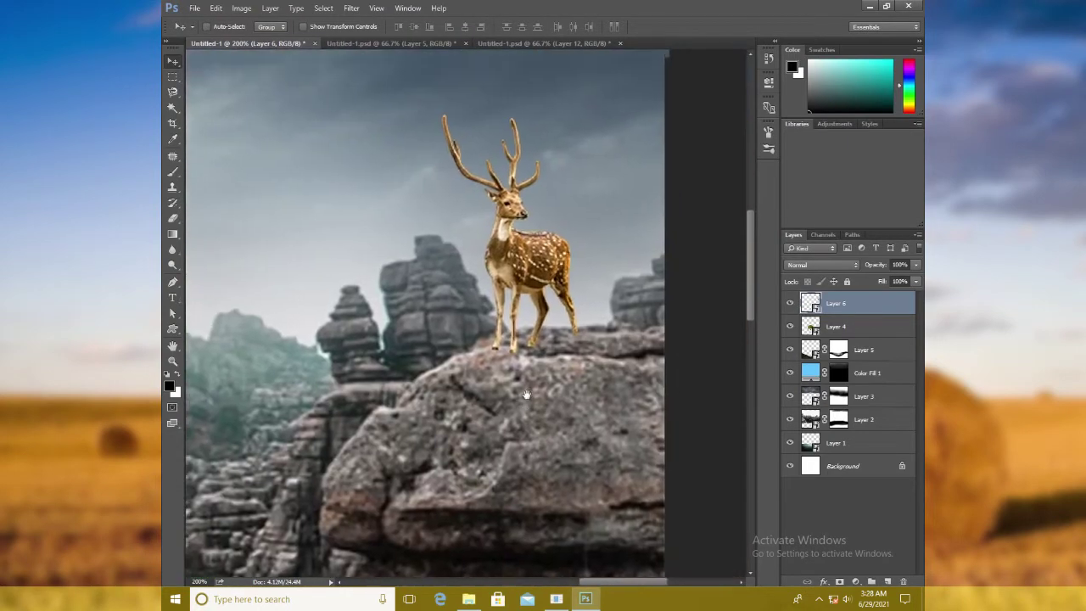
{"action": "key", "text": "ctrl+t"}
{"action": "left_click_drag", "start_coordinate": [605, 362], "coordinate": [590, 371]}
{"action": "left_click_drag", "start_coordinate": [545, 278], "coordinate": [559, 280]}
{"action": "key", "text": "Return"}
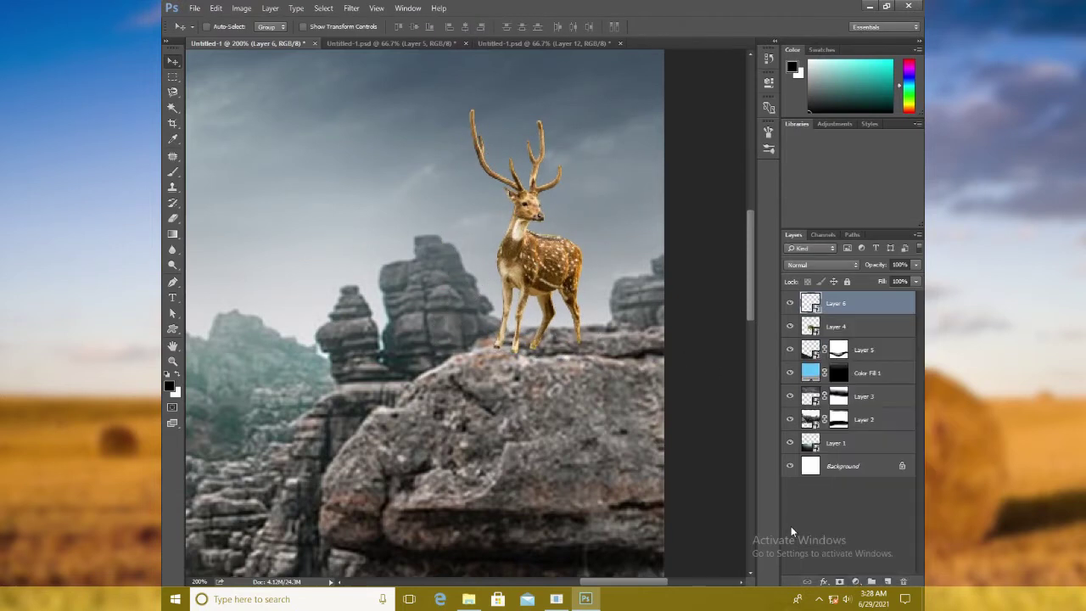
Add a layer mask to the deer layer and fade its hooves into the rock at 3% flow
{"action": "left_click", "coordinate": [839, 581]}
{"action": "key", "text": "b"}
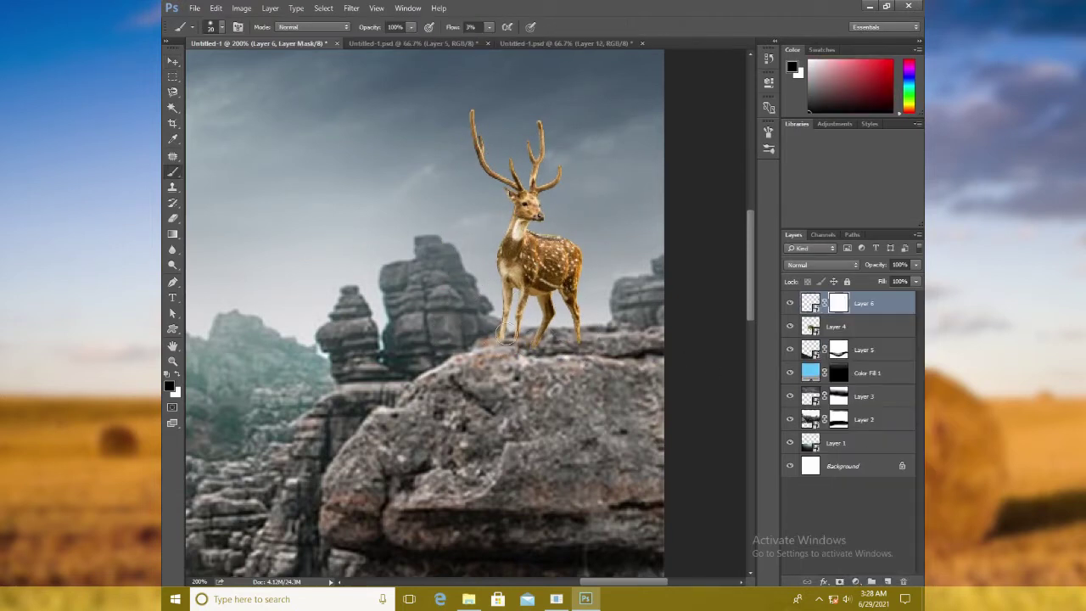
{"action": "key", "text": "x"}
Clip a Levels adjustment to the deer layer with a lower output white level, and touch up the hooves on the deer's mask
{"action": "left_click", "coordinate": [855, 582]}
{"action": "left_click", "coordinate": [834, 383]}
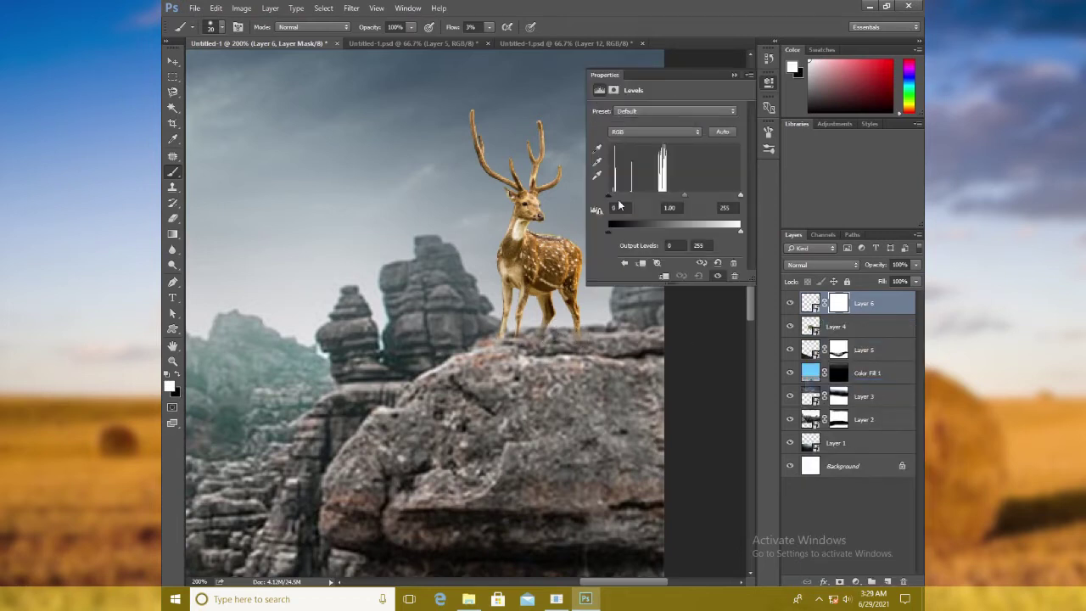
{"action": "key", "text": "ctrl+alt+g"}
{"action": "mouse_move", "coordinate": [608, 195]}
{"action": "left_mouse_down"}
{"action": "mouse_move", "coordinate": [639, 195]}
{"action": "mouse_move", "coordinate": [608, 195]}
{"action": "left_mouse_up"}
{"action": "mouse_move", "coordinate": [741, 195]}
{"action": "left_mouse_down"}
{"action": "mouse_move", "coordinate": [712, 195]}
{"action": "mouse_move", "coordinate": [740, 196]}
{"action": "left_mouse_up"}
{"action": "left_click_drag", "start_coordinate": [740, 232], "coordinate": [703, 235]}
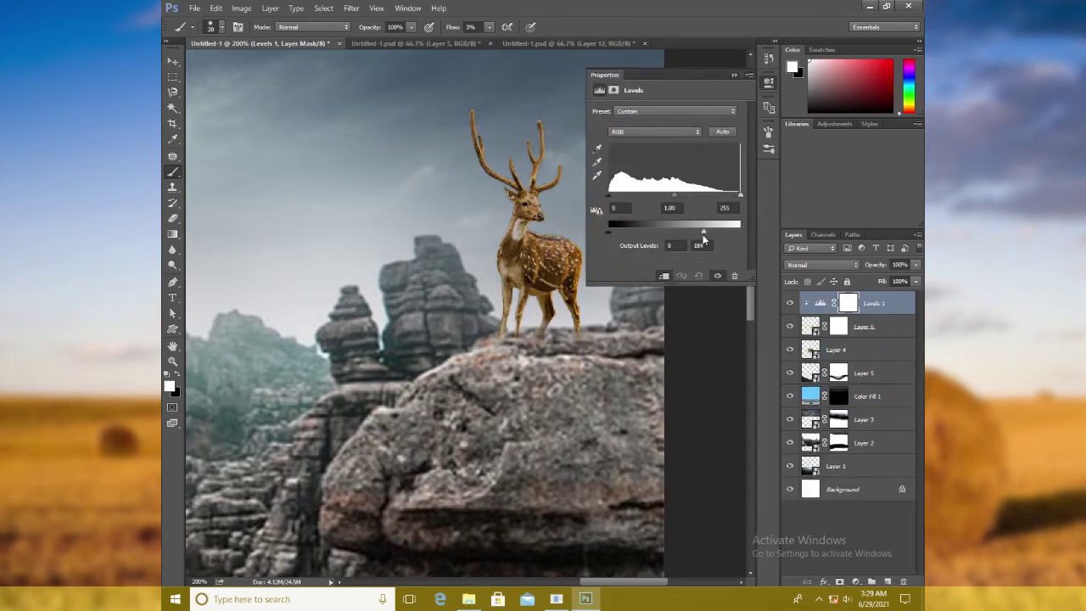
{"action": "left_click", "coordinate": [734, 76]}
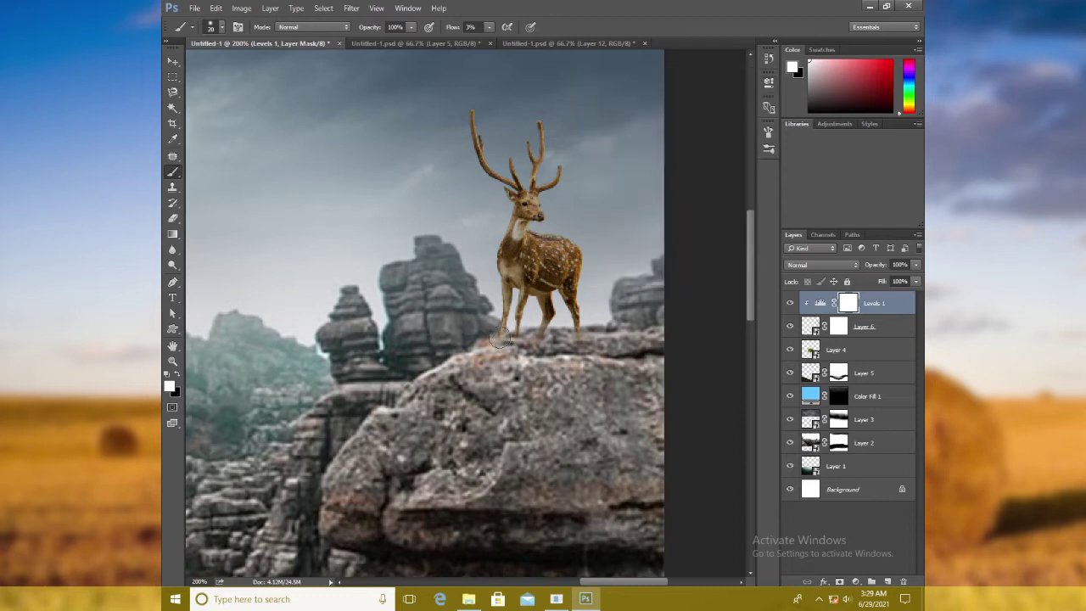
{"action": "left_click", "coordinate": [810, 329]}
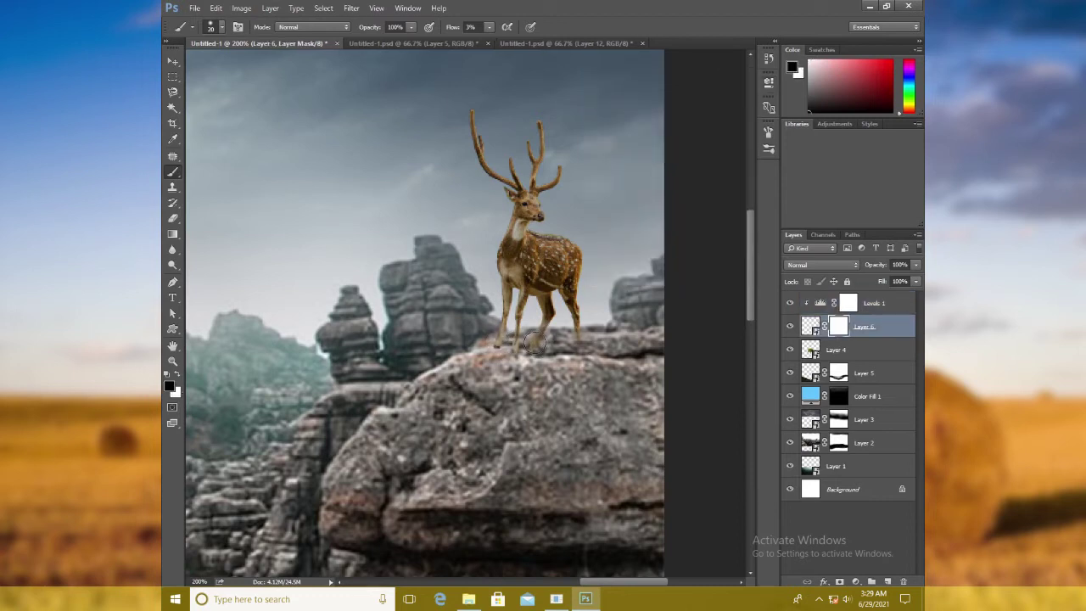
Add a second, unclipped Levels adjustment on top with the input black level at 102 and invert its mask
{"action": "left_click", "coordinate": [869, 303]}
{"action": "left_click", "coordinate": [855, 581]}
{"action": "left_click", "coordinate": [835, 371]}
{"action": "left_click_drag", "start_coordinate": [608, 195], "coordinate": [660, 196]}
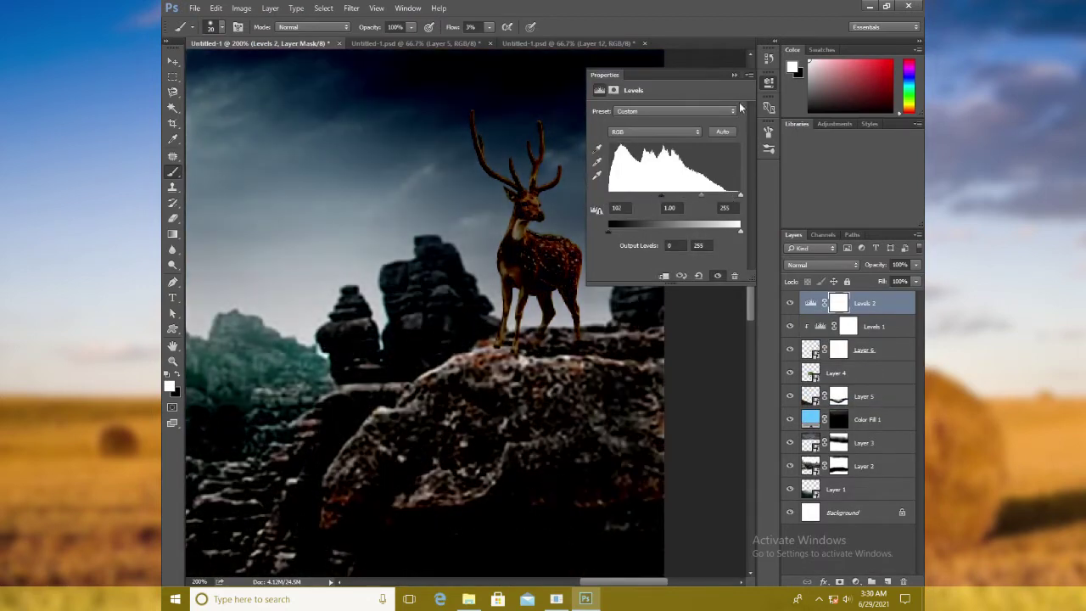
{"action": "left_click", "coordinate": [735, 75]}
{"action": "key", "text": "ctrl+i"}
Paint shadows under and on the deer with a flattened brush on the Levels 2 mask, and touch up the deer layer's mask
{"action": "left_click", "coordinate": [767, 131]}
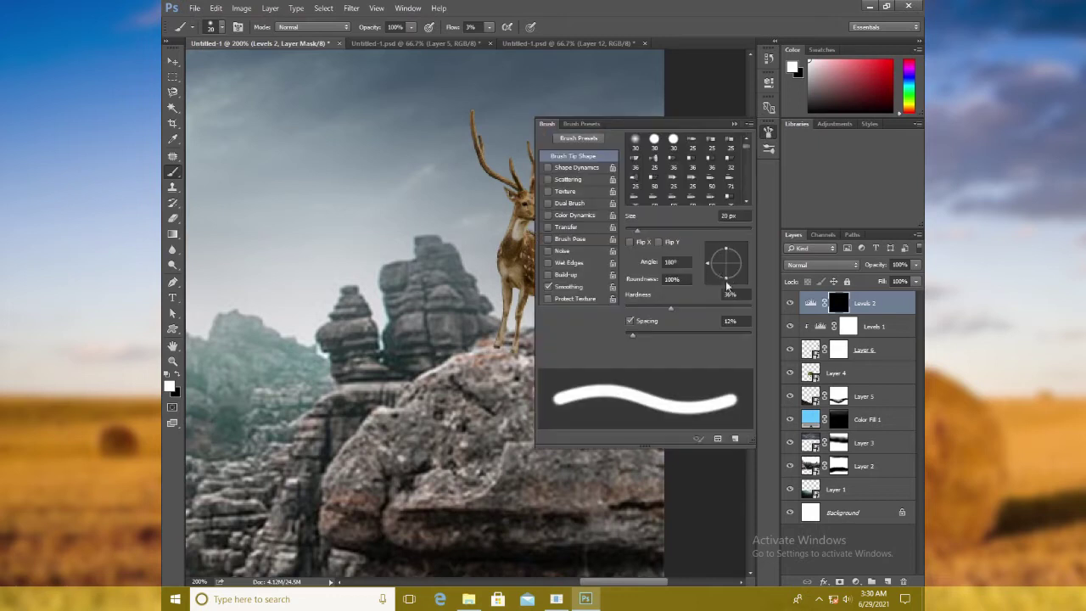
{"action": "left_click", "coordinate": [734, 122]}
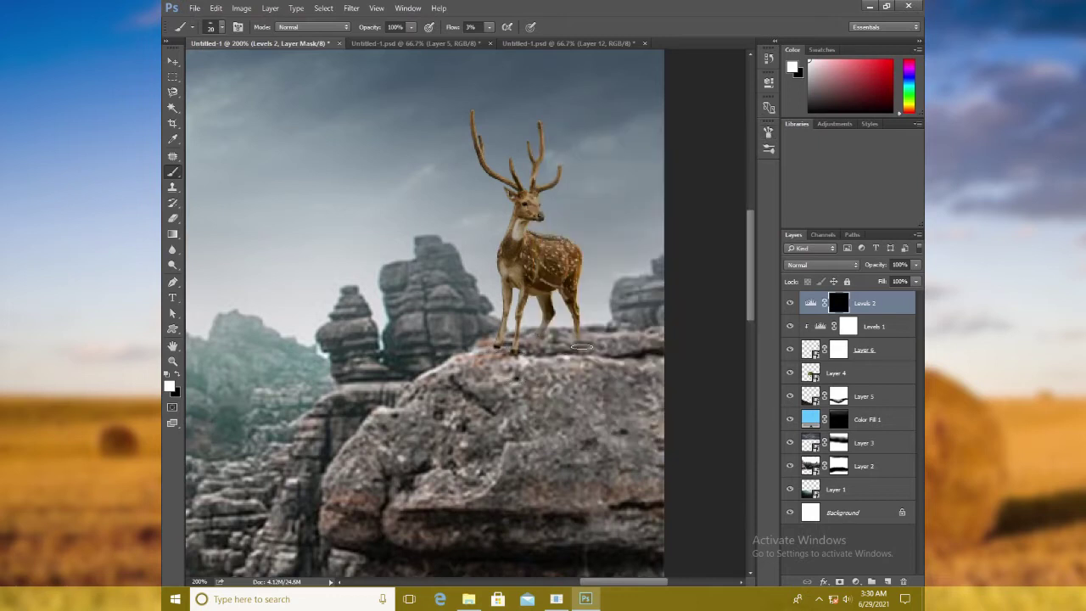
{"action": "left_click_drag", "start_coordinate": [524, 346], "coordinate": [526, 332]}
{"action": "mouse_move", "coordinate": [547, 278]}
{"action": "left_mouse_down"}
{"action": "mouse_move", "coordinate": [560, 269]}
{"action": "mouse_move", "coordinate": [520, 308]}
{"action": "mouse_move", "coordinate": [510, 275]}
{"action": "left_mouse_up"}
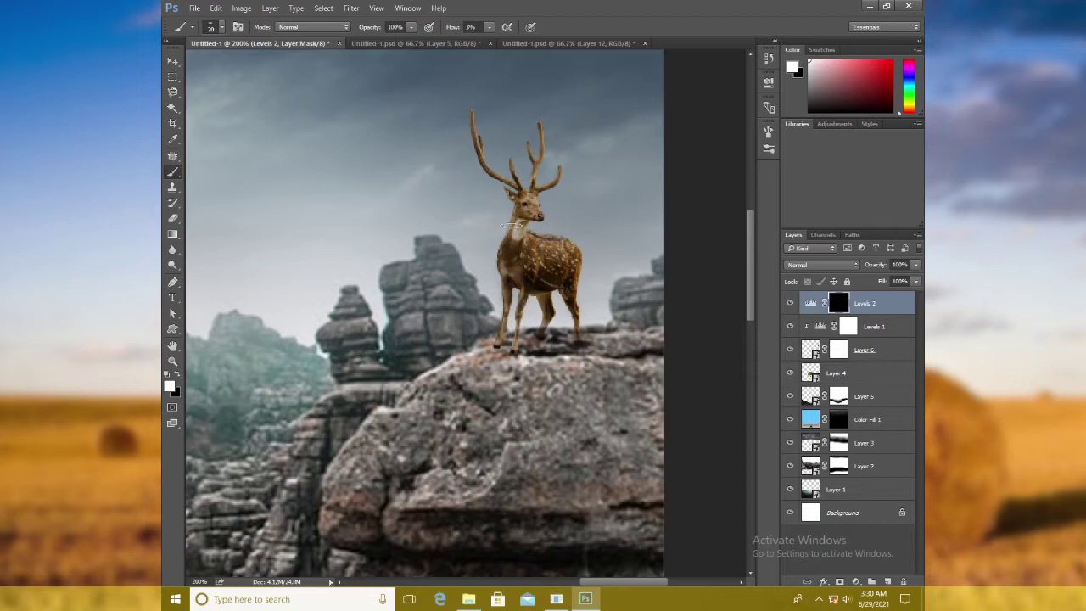
{"action": "left_click", "coordinate": [837, 350]}
{"action": "key", "text": "x"}
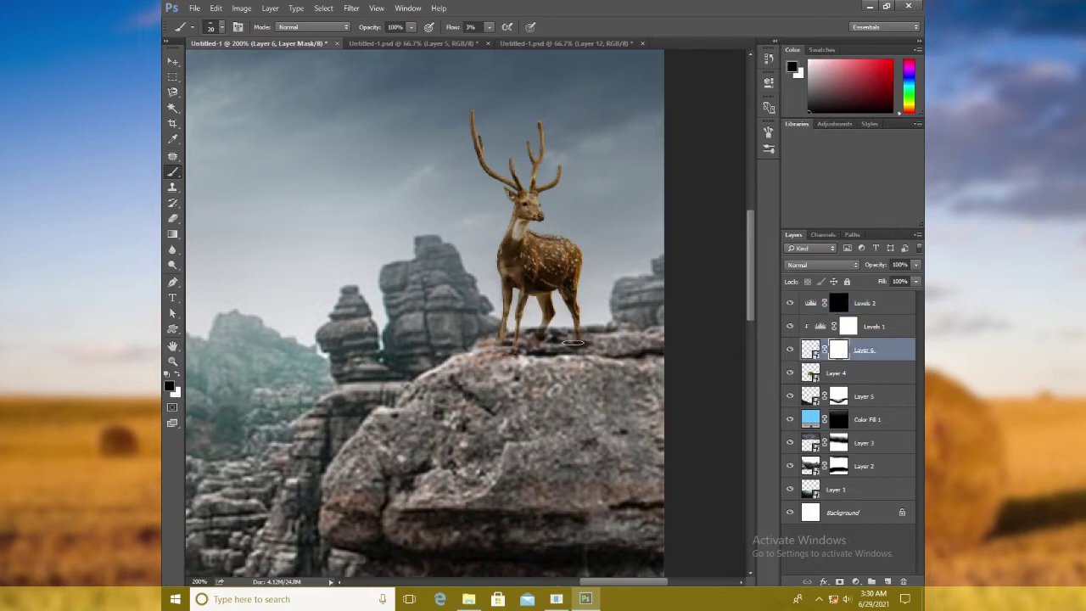
Move the tree layer to the top of the layer stack and add a layer mask to it
{"action": "key", "text": "ctrl+minus"}
{"action": "key", "text": "ctrl+minus"}
{"action": "key", "text": "ctrl+minus"}
{"action": "left_click", "coordinate": [859, 304]}
{"action": "left_click_drag", "start_coordinate": [817, 378], "coordinate": [858, 296]}
{"action": "left_click", "coordinate": [840, 581]}
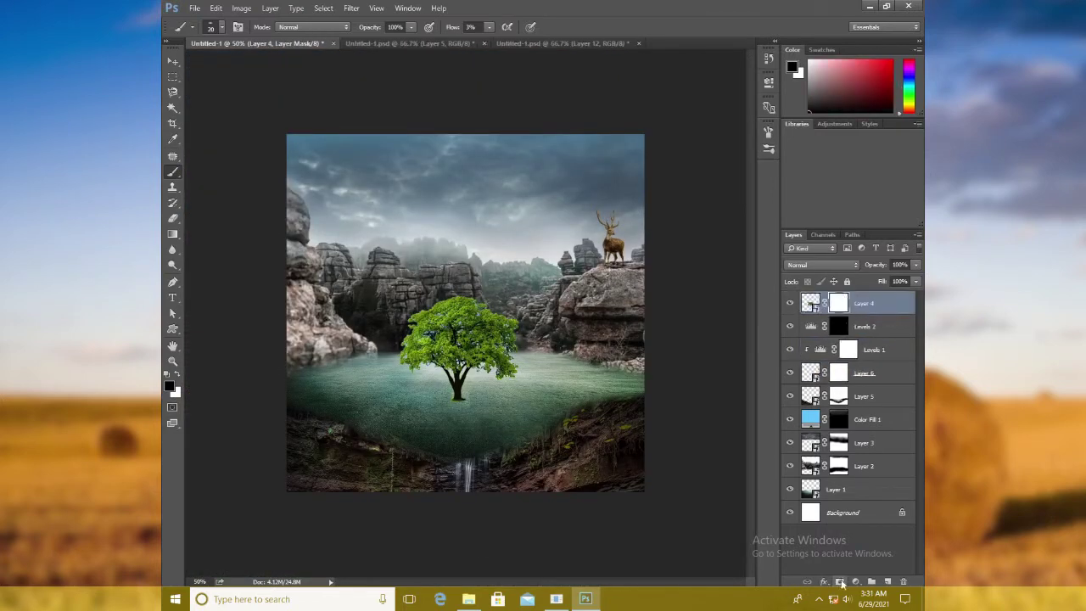
Add a Levels adjustment clipped to the tree layer and lower its output white level to darken the tree
{"action": "left_click", "coordinate": [855, 582]}
{"action": "left_click", "coordinate": [836, 376]}
{"action": "left_click_drag", "start_coordinate": [739, 230], "coordinate": [684, 231]}
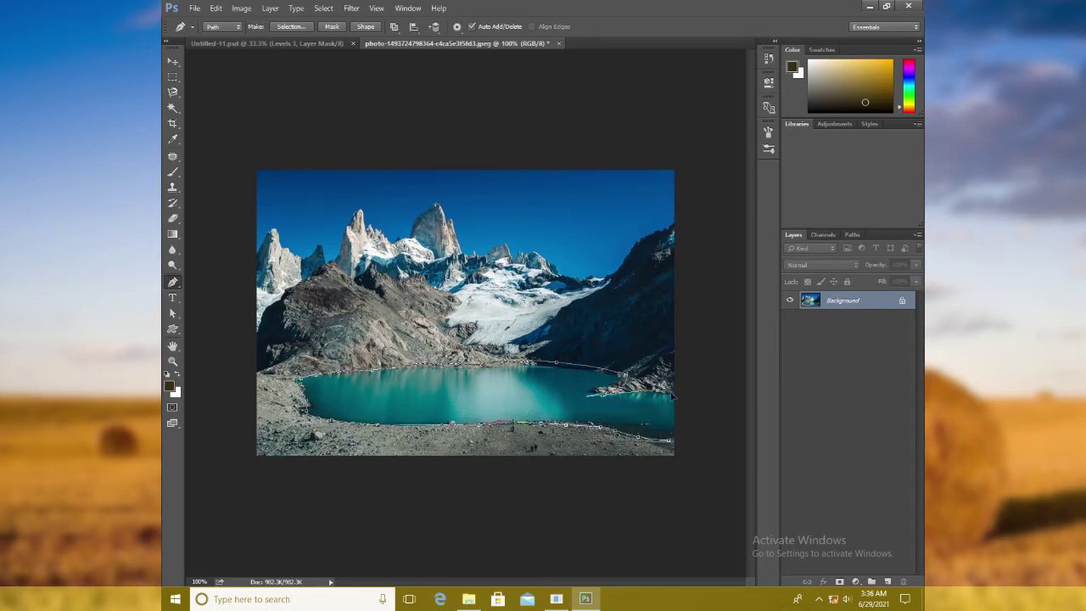
Turn the path around the turquoise lake into a selection, mask out the rest, and bring the lake into Untitled-11.psd
{"action": "key", "text": "ctrl+Return"}
{"action": "left_click", "coordinate": [839, 582]}
{"action": "left_click", "coordinate": [172, 62]}
{"action": "left_click_drag", "start_coordinate": [515, 395], "coordinate": [499, 363]}
{"action": "left_click_drag", "start_coordinate": [499, 363], "coordinate": [472, 365]}
Move the lake layer below the tree layer and enlarge the lake to about 150% across the grass
{"action": "key", "text": "ctrl+plus"}
{"action": "key", "text": "ctrl+plus"}
{"action": "left_click_drag", "start_coordinate": [891, 304], "coordinate": [895, 349]}
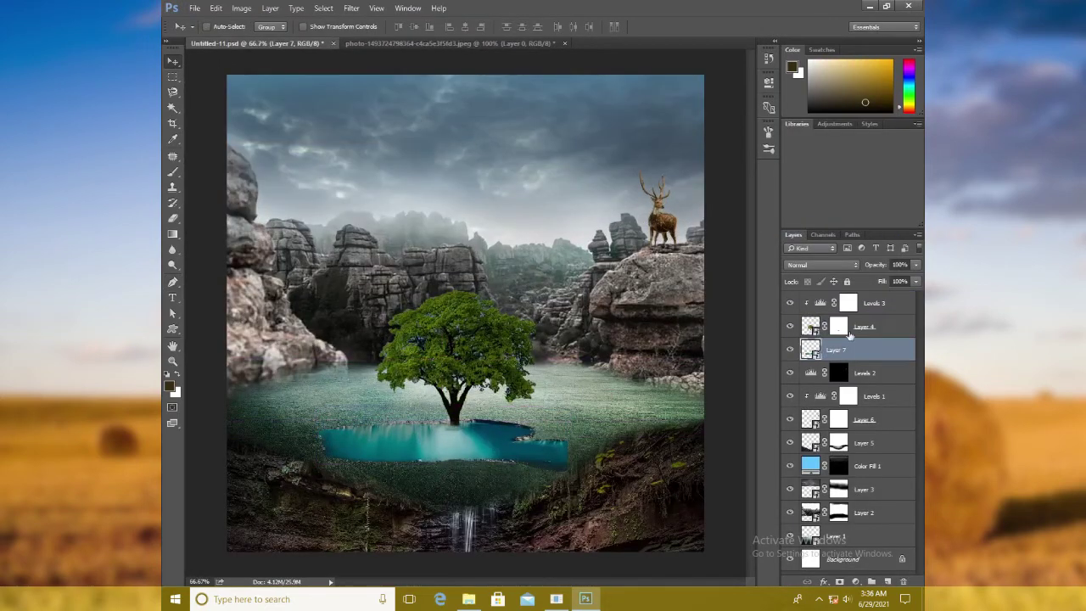
{"action": "left_click", "coordinate": [839, 581]}
{"action": "left_click_drag", "start_coordinate": [470, 446], "coordinate": [463, 439]}
{"action": "key", "text": "ctrl+t"}
{"action": "left_click_drag", "start_coordinate": [560, 411], "coordinate": [623, 380]}
{"action": "left_click_drag", "start_coordinate": [544, 441], "coordinate": [553, 419]}
{"action": "right_click", "coordinate": [541, 416]}
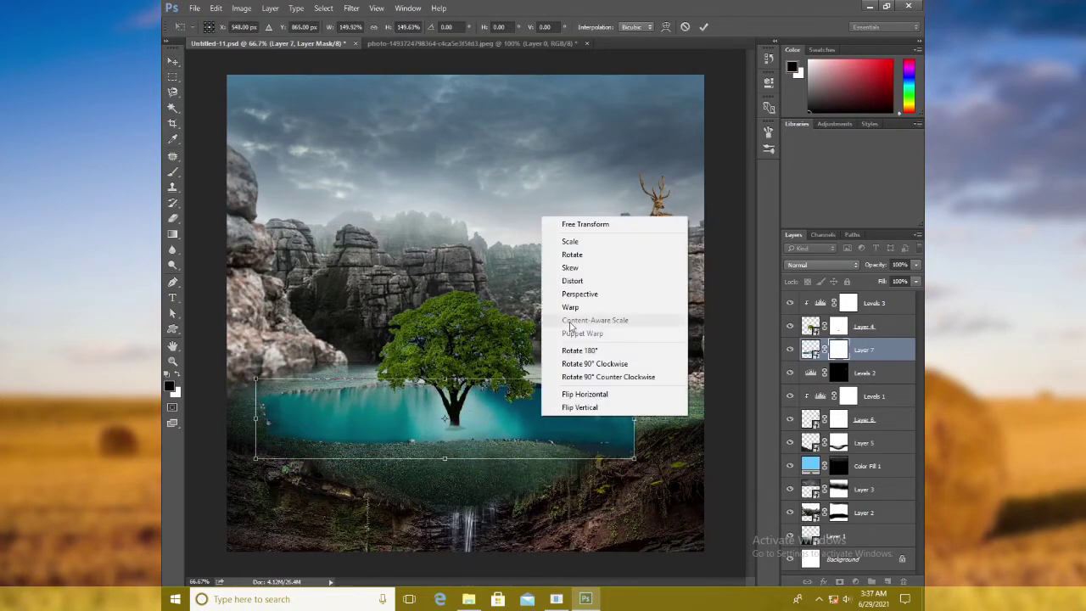
{"action": "left_click", "coordinate": [516, 293]}
{"action": "key", "text": "Return"}
{"action": "key", "text": "ctrl+t"}
{"action": "right_click", "coordinate": [509, 405]}
{"action": "left_click", "coordinate": [553, 293]}
{"action": "left_click", "coordinate": [554, 239]}
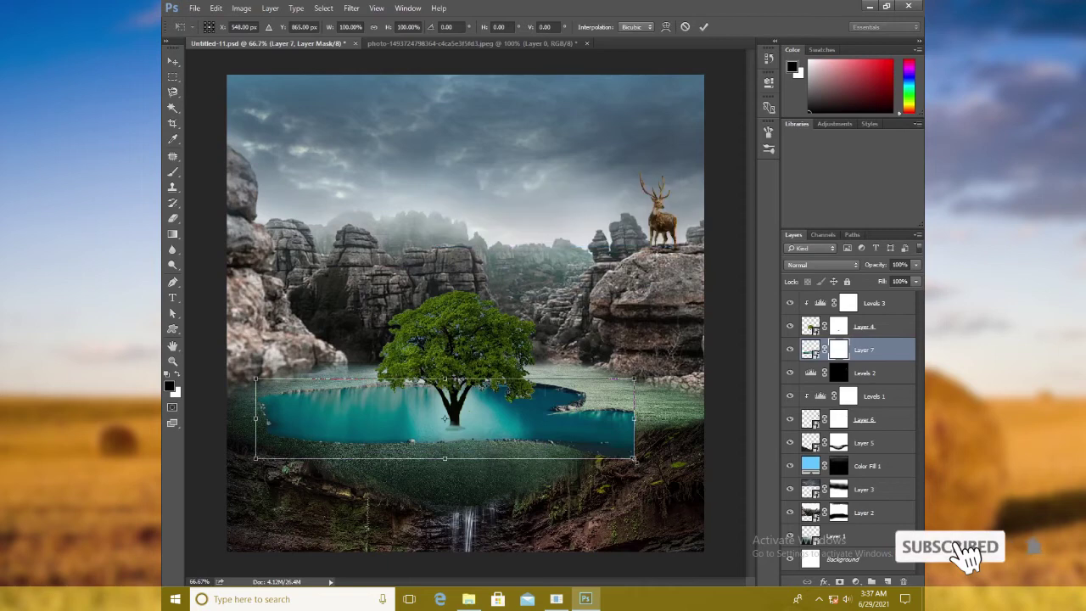
{"action": "key", "text": "Return"}
Delete the lake layer's mask and warp the lake so its lower edge curves into a rounded basin
{"action": "left_click_drag", "start_coordinate": [836, 351], "coordinate": [904, 581]}
{"action": "right_click", "coordinate": [838, 349]}
{"action": "left_click", "coordinate": [552, 407]}
{"action": "key", "text": "ctrl+t"}
{"action": "right_click", "coordinate": [521, 410]}
{"action": "left_click", "coordinate": [560, 298]}
{"action": "left_click_drag", "start_coordinate": [634, 459], "coordinate": [564, 439]}
{"action": "left_click_drag", "start_coordinate": [384, 426], "coordinate": [385, 438]}
{"action": "left_click_drag", "start_coordinate": [256, 433], "coordinate": [268, 435]}
{"action": "left_click_drag", "start_coordinate": [382, 412], "coordinate": [385, 422]}
{"action": "key", "text": "Return"}
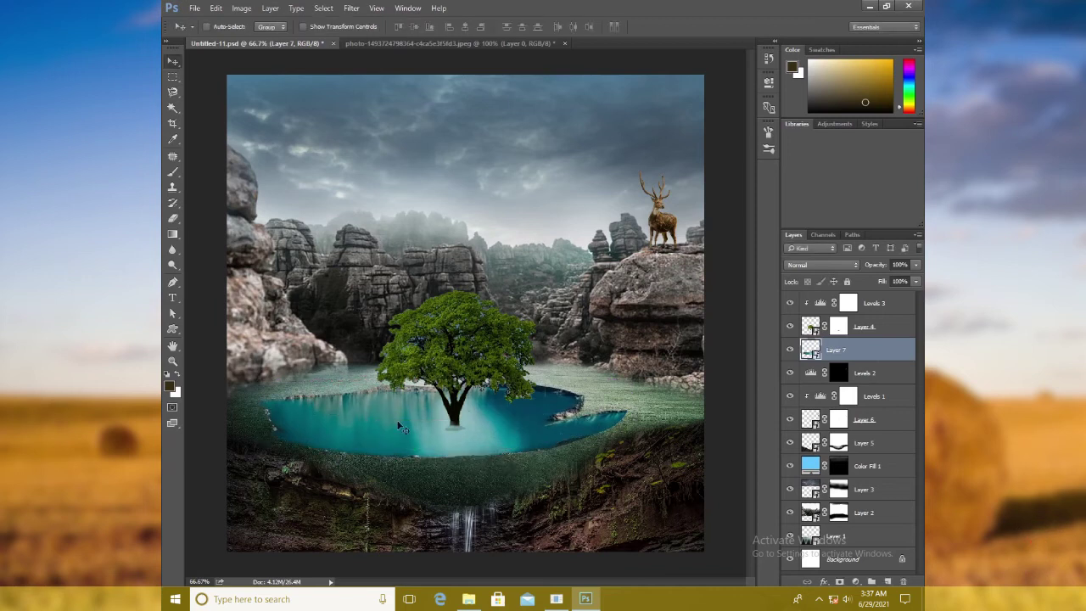
Add a new mask to the lake layer and brush away its pointed right tip and hard shoreline edges at 15% flow
{"action": "left_click", "coordinate": [839, 581]}
{"action": "key", "text": "b"}
{"action": "mouse_move", "coordinate": [609, 409]}
{"action": "left_mouse_down"}
{"action": "mouse_move", "coordinate": [565, 415]}
{"action": "mouse_move", "coordinate": [573, 389]}
{"action": "mouse_move", "coordinate": [571, 427]}
{"action": "mouse_move", "coordinate": [542, 423]}
{"action": "mouse_move", "coordinate": [573, 412]}
{"action": "left_mouse_up"}
{"action": "key", "text": "x"}
{"action": "key", "text": "x"}
{"action": "key", "text": "x"}
{"action": "key", "text": "x"}
{"action": "key", "text": "x"}
{"action": "left_click_drag", "start_coordinate": [585, 438], "coordinate": [552, 424]}
{"action": "key", "text": "x"}
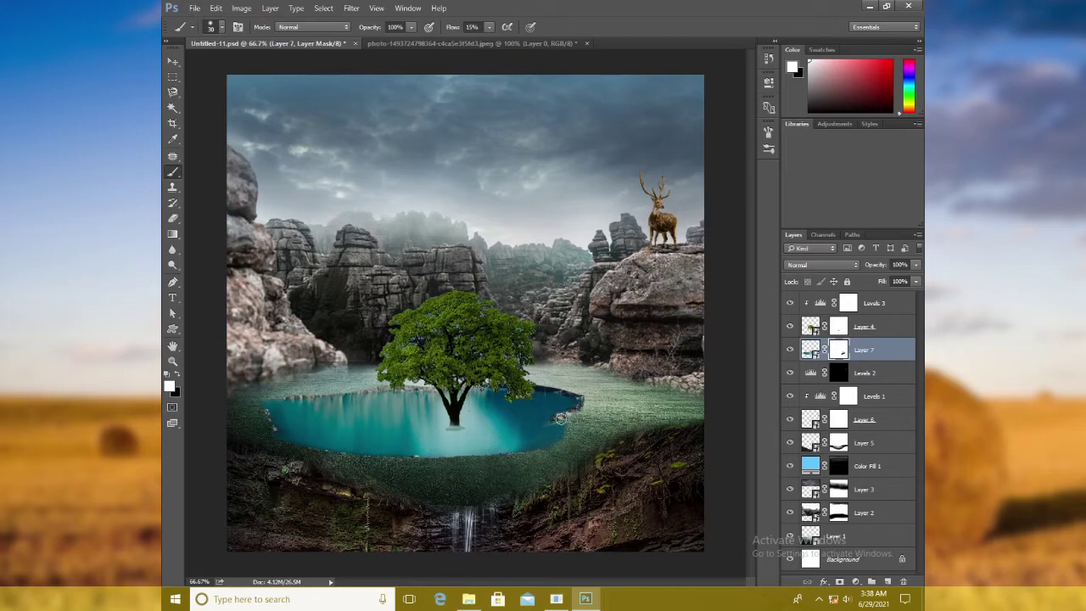
{"action": "key", "text": "x"}
{"action": "key", "text": "x"}
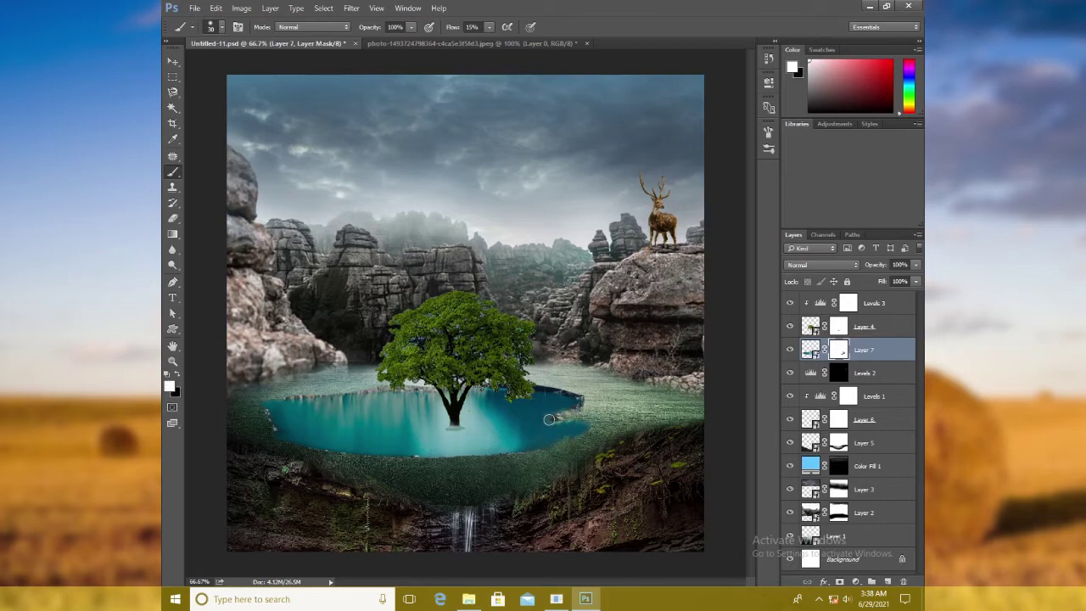
{"action": "key", "text": "x"}
{"action": "key", "text": "x"}
{"action": "key", "text": "x"}
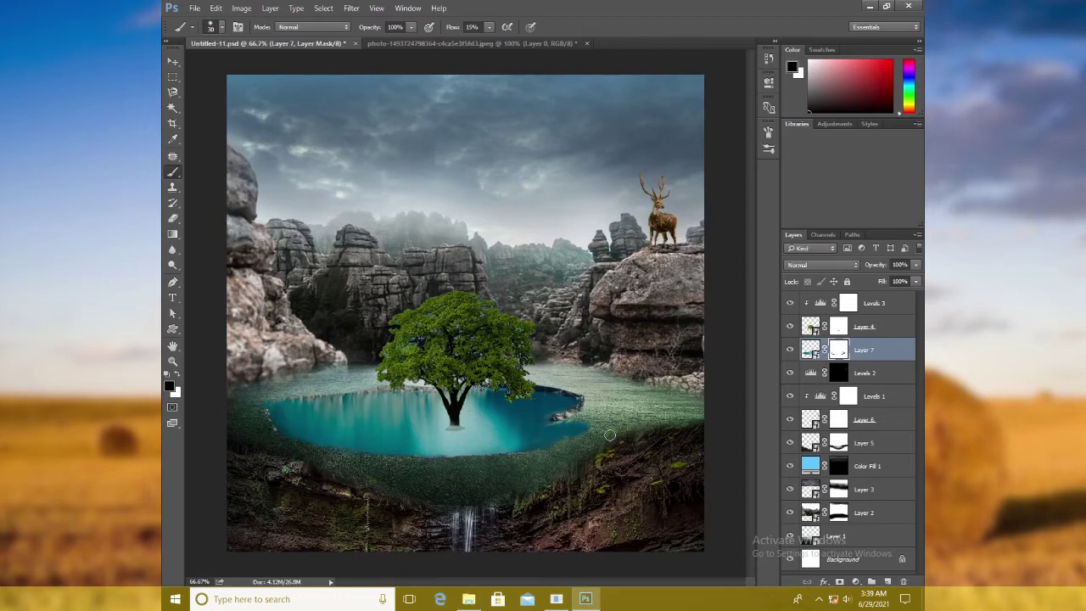
Create a new empty layer above the tree's Levels adjustment
{"action": "key", "text": "ctrl+minus"}
{"action": "key", "text": "ctrl+minus"}
{"action": "key", "text": "ctrl+plus"}
{"action": "left_click", "coordinate": [838, 329]}
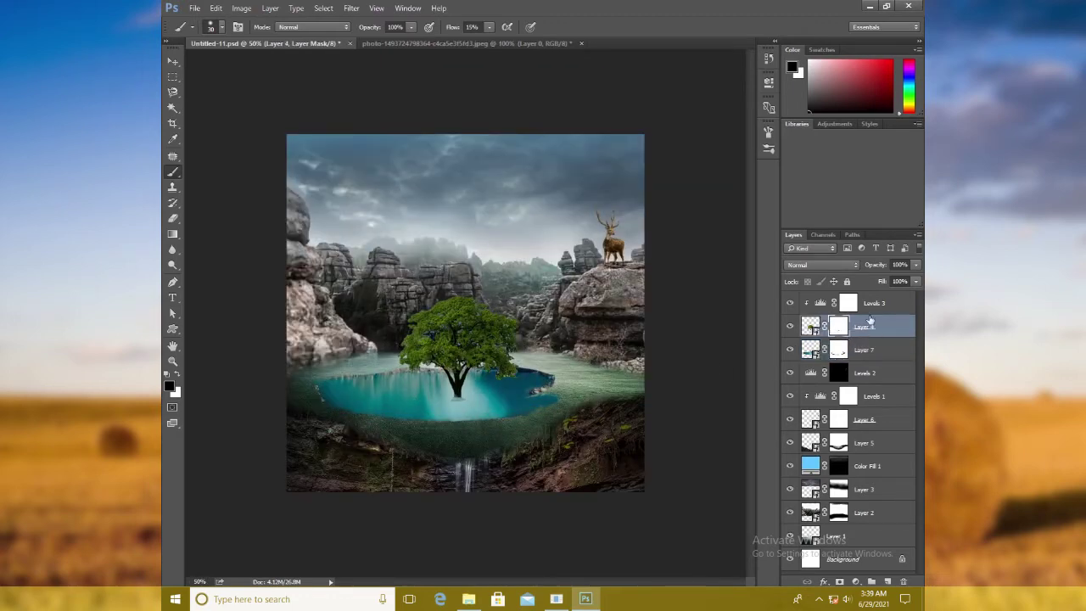
{"action": "left_click", "coordinate": [874, 305]}
{"action": "left_click", "coordinate": [887, 582]}
Add a Levels adjustment clipped to the lake layer and lower its output white level to darken the water
{"action": "left_click", "coordinate": [861, 371]}
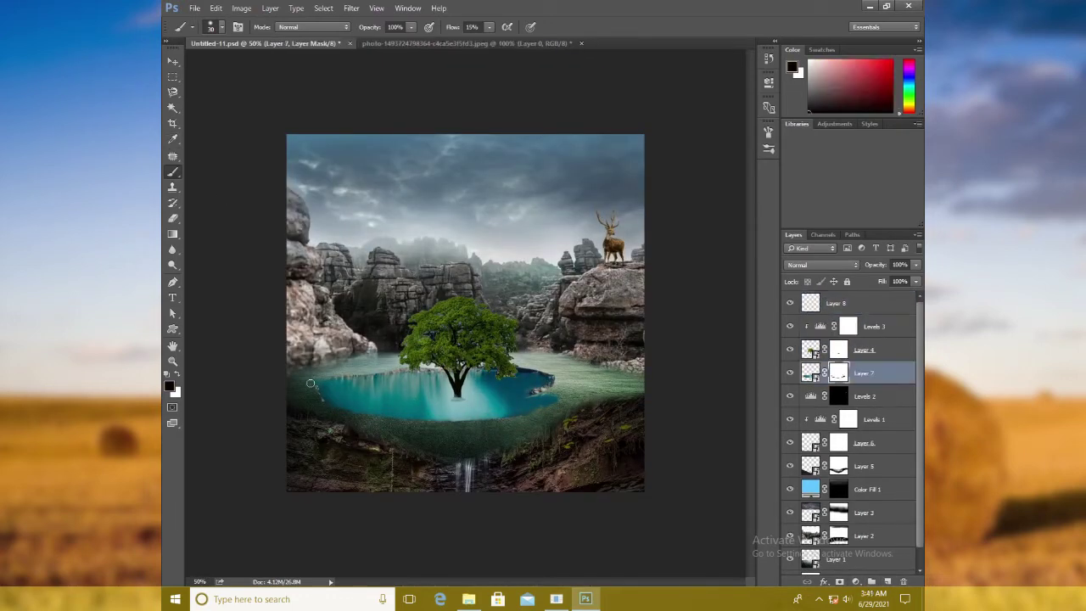
{"action": "left_click", "coordinate": [855, 582]}
{"action": "left_click", "coordinate": [835, 380]}
{"action": "left_click", "coordinate": [664, 275]}
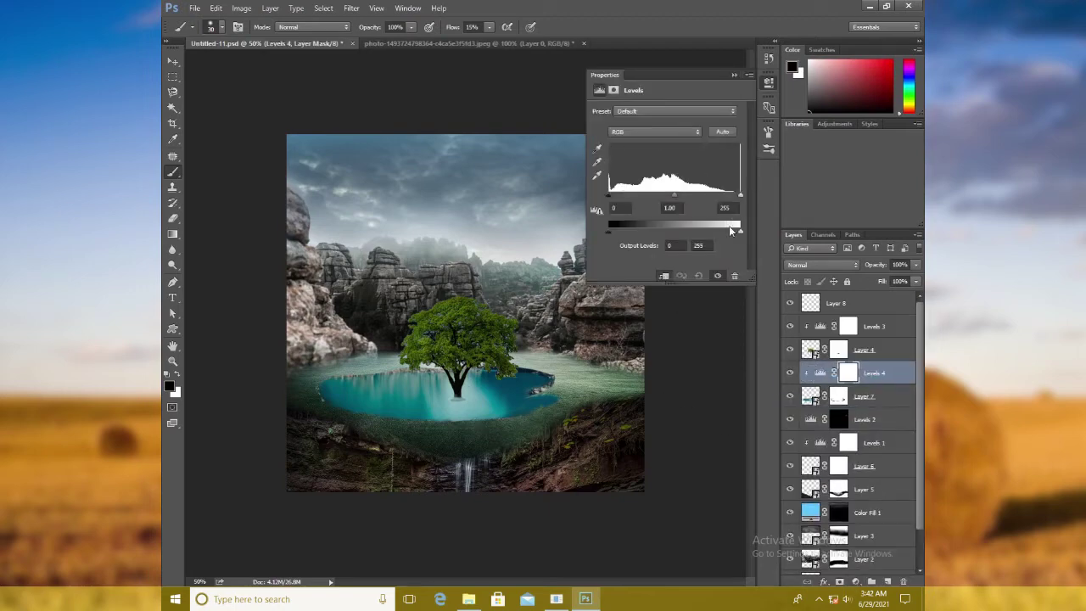
{"action": "left_click_drag", "start_coordinate": [740, 231], "coordinate": [716, 233]}
{"action": "left_click", "coordinate": [737, 74]}
Select the white sky with the Magic Wand in the duplicated cliff layer's smart object, delete it, and close the file
{"action": "scroll", "coordinate": [839, 331], "scroll_direction": "down", "scroll_amount": 2}
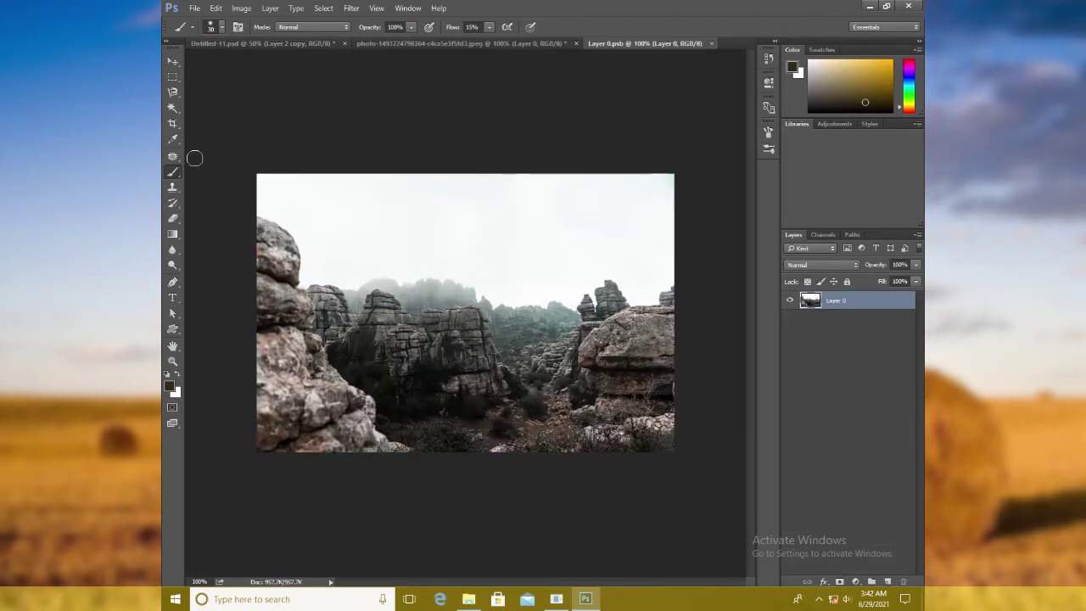
{"action": "key", "text": "w"}
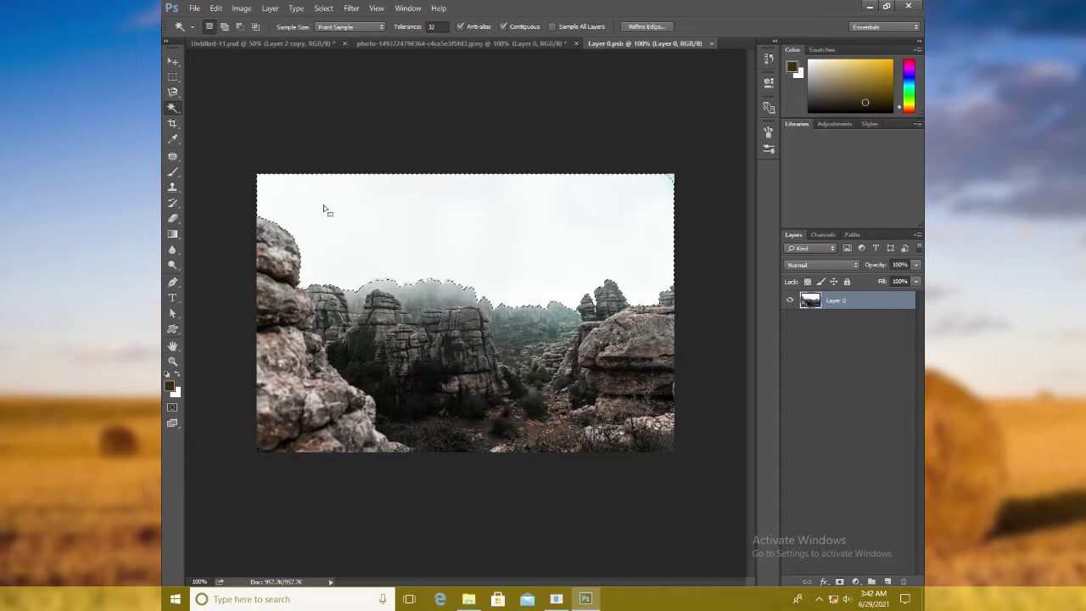
{"action": "left_click", "coordinate": [322, 211]}
{"action": "key", "text": "Delete"}
{"action": "key", "text": "v"}
{"action": "left_click", "coordinate": [716, 43]}
Flip the cliff copy vertically at -25.59% height and position it over the lake as a reflection
{"action": "left_click_drag", "start_coordinate": [576, 290], "coordinate": [581, 333]}
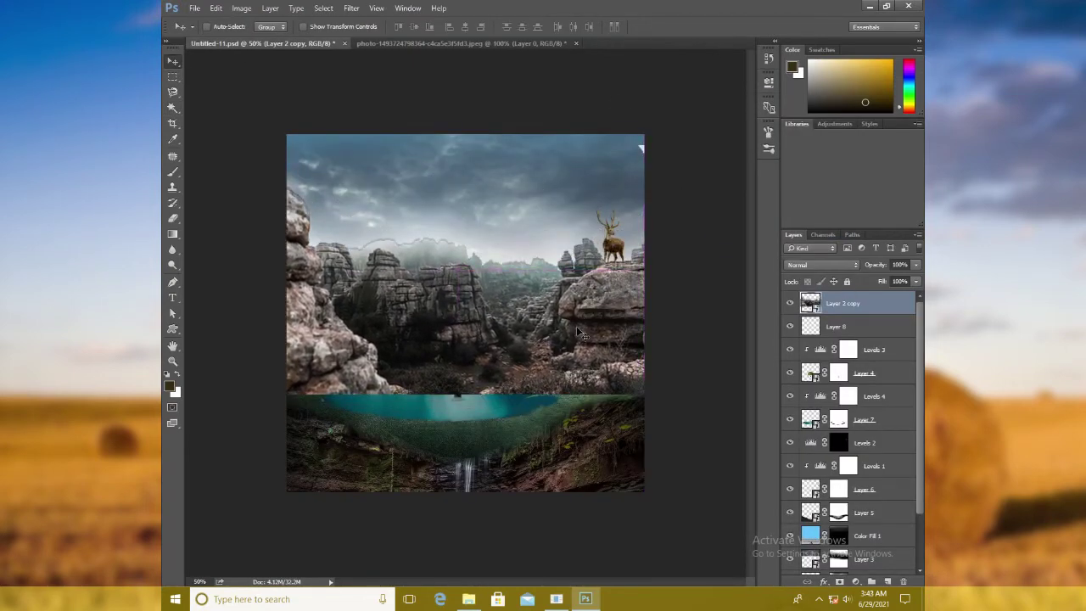
{"action": "key", "text": "ctrl+t"}
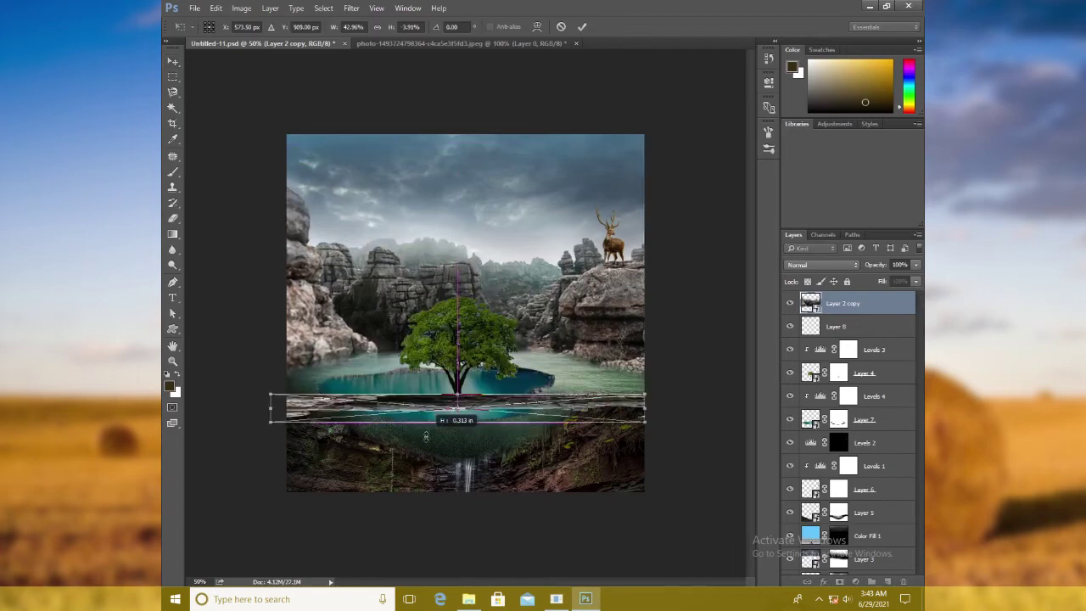
{"action": "left_click_drag", "start_coordinate": [458, 417], "coordinate": [464, 370]}
{"action": "key", "text": "Return"}
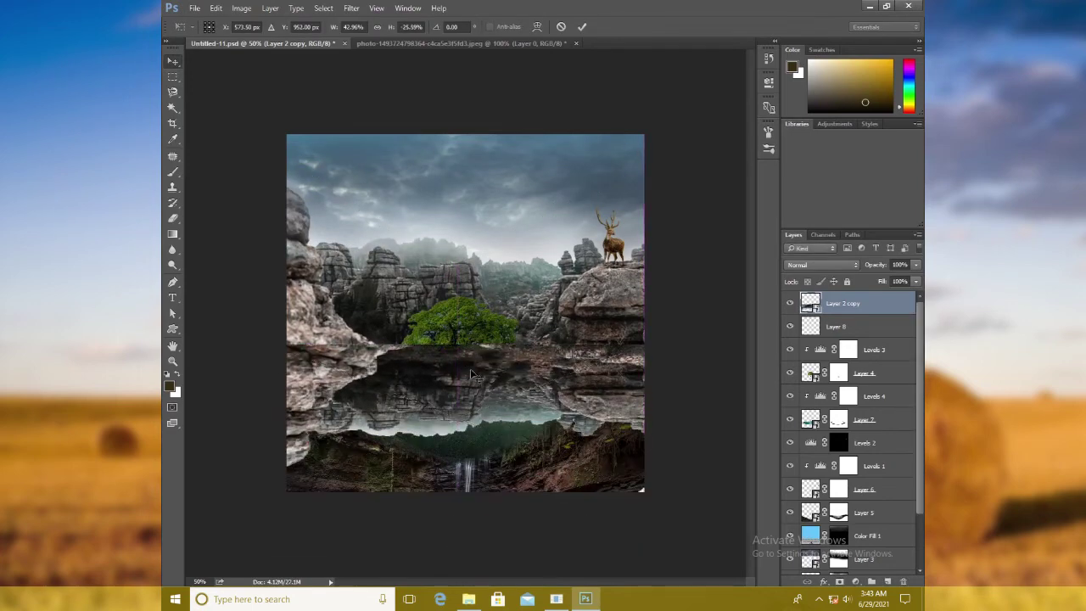
Add an inverted mask to the cliff copy and paint the reflection into the lake with a flattened brush at 3% flow
{"action": "left_click", "coordinate": [838, 582]}
{"action": "key", "text": "ctrl+i"}
{"action": "key", "text": "b"}
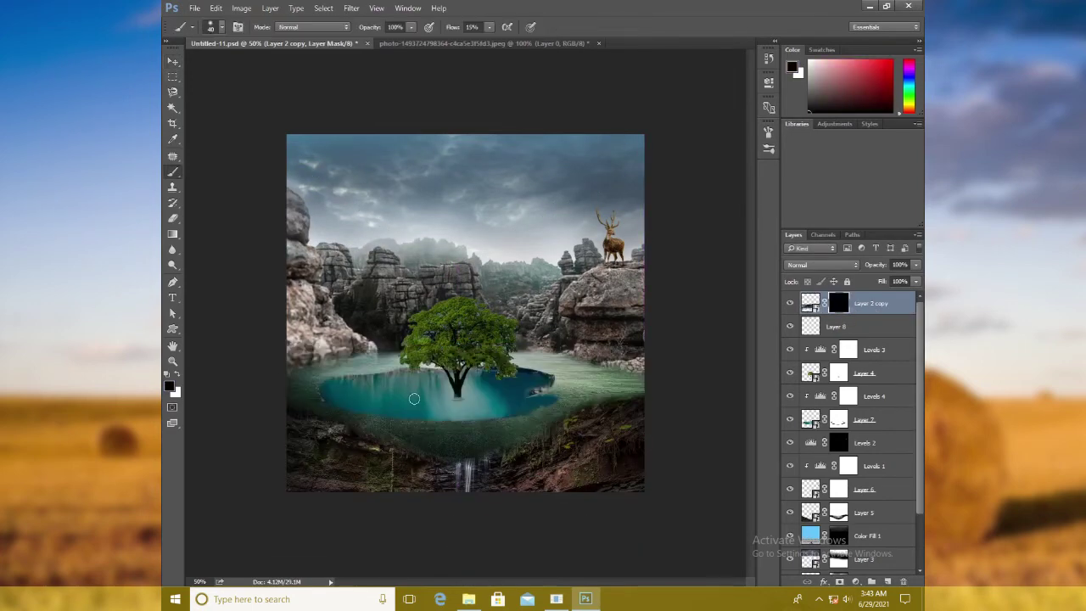
{"action": "key", "text": "x"}
{"action": "left_click", "coordinate": [769, 133]}
{"action": "left_click_drag", "start_coordinate": [727, 275], "coordinate": [729, 266]}
{"action": "left_click", "coordinate": [749, 122]}
{"action": "mouse_move", "coordinate": [395, 389]}
{"action": "left_mouse_down"}
{"action": "mouse_move", "coordinate": [418, 387]}
{"action": "mouse_move", "coordinate": [414, 406]}
{"action": "mouse_move", "coordinate": [339, 381]}
{"action": "mouse_move", "coordinate": [399, 400]}
{"action": "mouse_move", "coordinate": [458, 380]}
{"action": "left_mouse_up"}
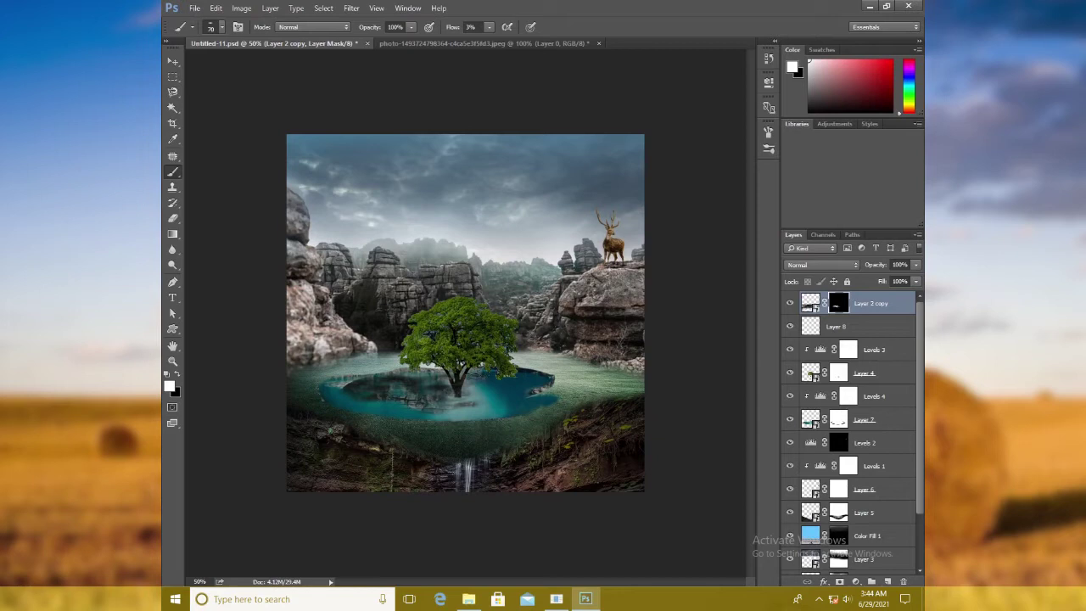
Move the reflection layer directly below the tree layer and adjust its mask and opacity over the lake
{"action": "left_click_drag", "start_coordinate": [882, 306], "coordinate": [874, 384]}
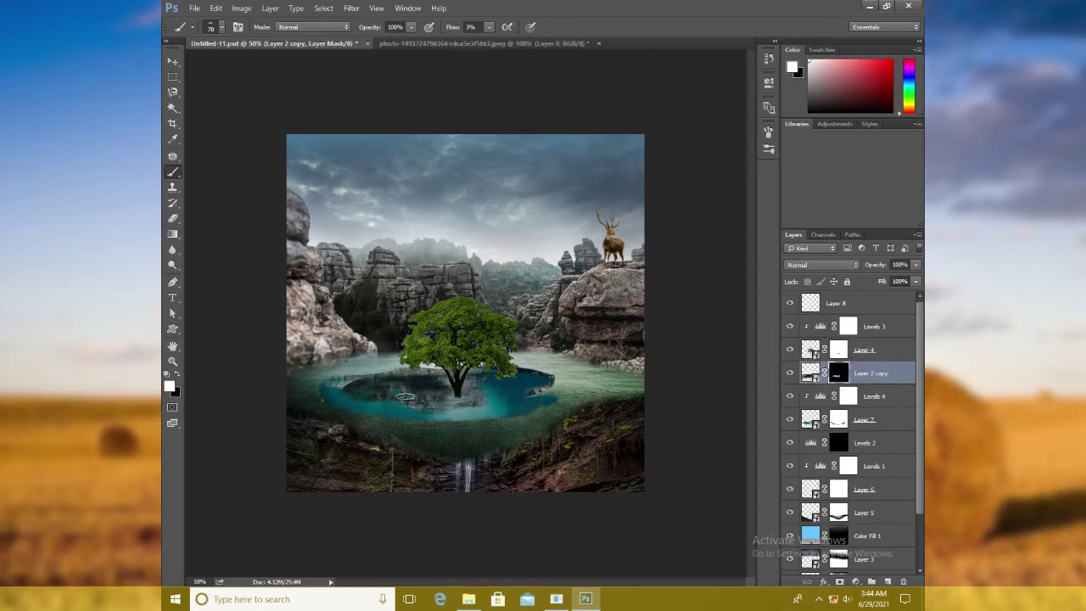
{"action": "key", "text": "x"}
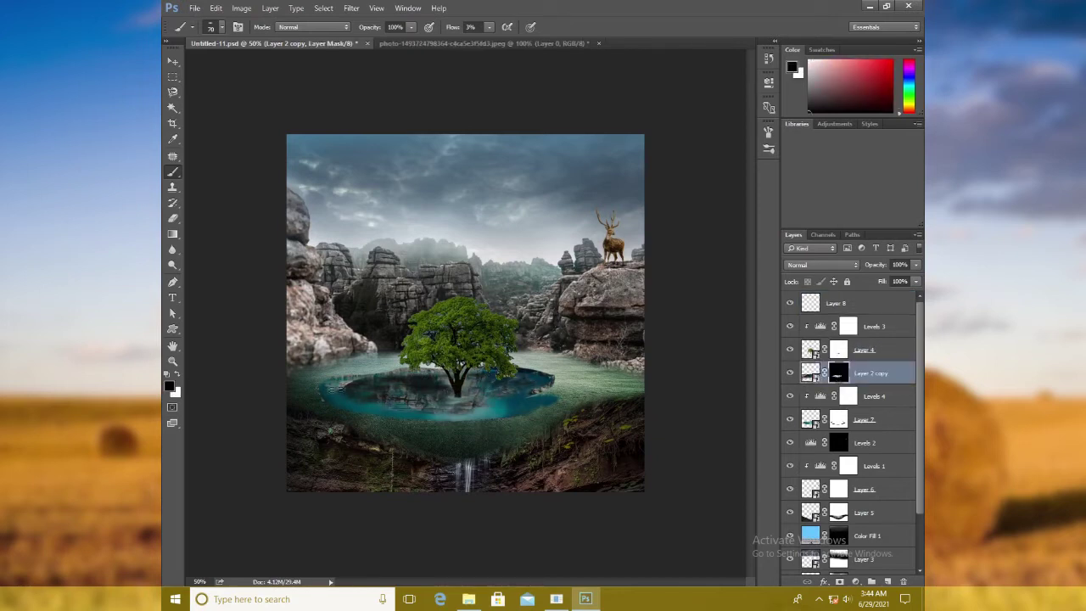
{"action": "left_click_drag", "start_coordinate": [866, 264], "coordinate": [870, 267]}
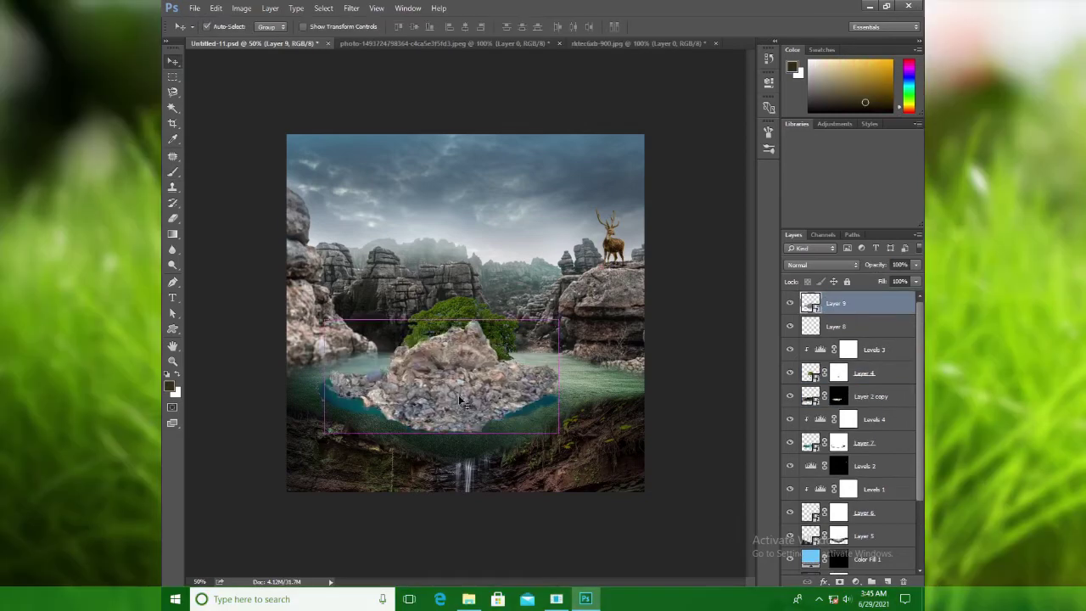
Scale the rock pile layer down and position it at the base of the tree trunk in the lake
{"action": "left_click_drag", "start_coordinate": [567, 432], "coordinate": [481, 400]}
{"action": "key", "text": "Return"}
{"action": "key", "text": "ctrl+plus"}
{"action": "key", "text": "ctrl+plus"}
{"action": "left_click_drag", "start_coordinate": [465, 492], "coordinate": [479, 448]}
{"action": "left_click_drag", "start_coordinate": [479, 448], "coordinate": [474, 435]}
Warp the rock pile so its upper corners pull inward and it forms a small mound under the tree
{"action": "key", "text": "ctrl+t"}
{"action": "right_click", "coordinate": [458, 439]}
{"action": "left_click", "coordinate": [492, 344]}
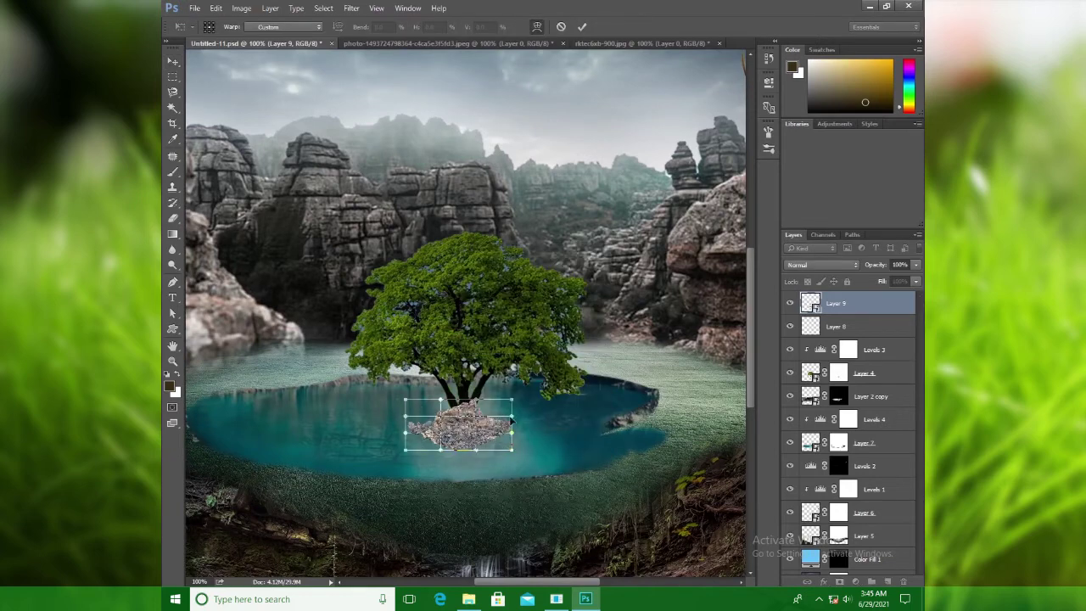
{"action": "left_click_drag", "start_coordinate": [471, 420], "coordinate": [414, 393]}
{"action": "left_click_drag", "start_coordinate": [512, 400], "coordinate": [496, 392]}
{"action": "left_click_drag", "start_coordinate": [405, 450], "coordinate": [401, 446]}
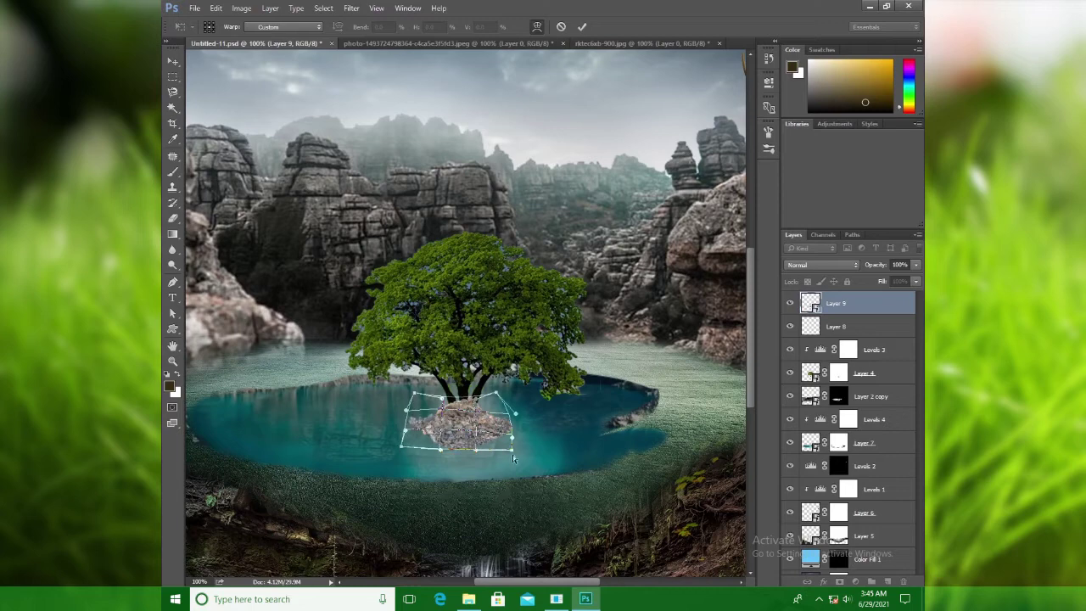
{"action": "key", "text": "Return"}
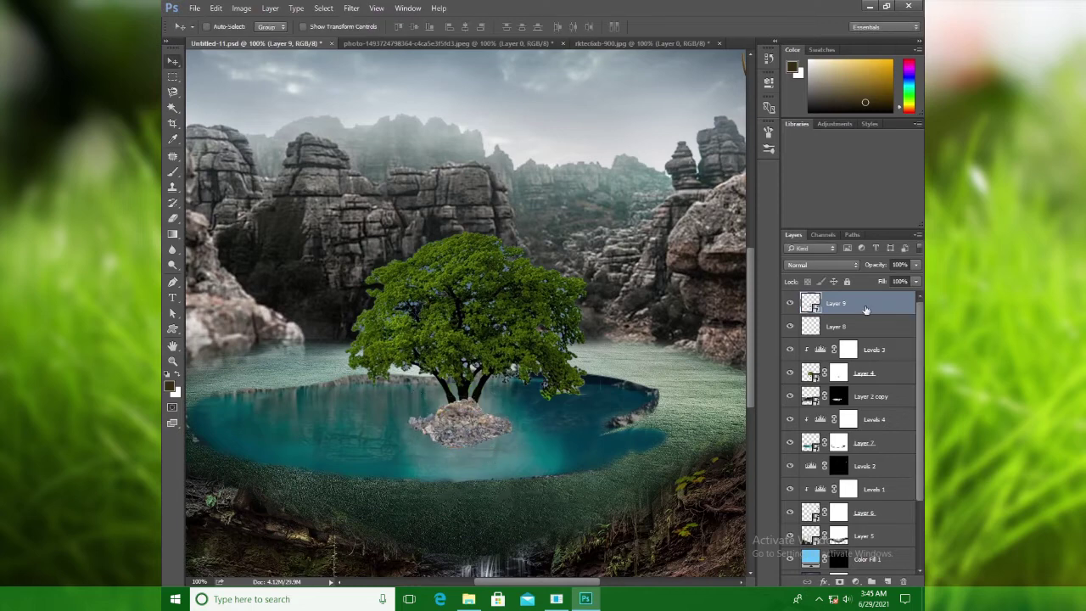
Add a mask to the rock pile layer and make the brush tip round with 0° angle and 100% roundness
{"action": "left_click", "coordinate": [838, 581]}
{"action": "key", "text": "b"}
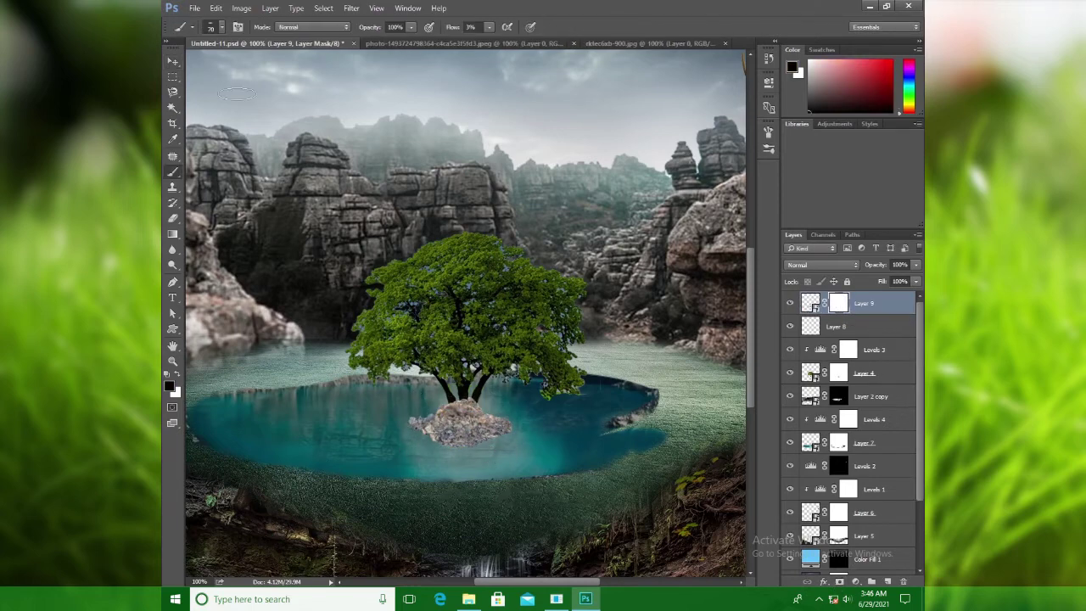
{"action": "left_click", "coordinate": [767, 133]}
{"action": "left_click", "coordinate": [676, 262]}
{"action": "type", "text": "0"}
{"action": "key", "text": "Tab"}
{"action": "type", "text": "100"}
{"action": "left_click", "coordinate": [733, 125]}
Load the tree's outline as a selection, mask the rocks over the trunk, and deselect
{"action": "left_click", "coordinate": [810, 373], "text": "ctrl"}
{"action": "left_click_drag", "start_coordinate": [465, 404], "coordinate": [464, 422]}
{"action": "key", "text": "ctrl+d"}
{"action": "key", "text": "x"}
{"action": "key", "text": "x"}
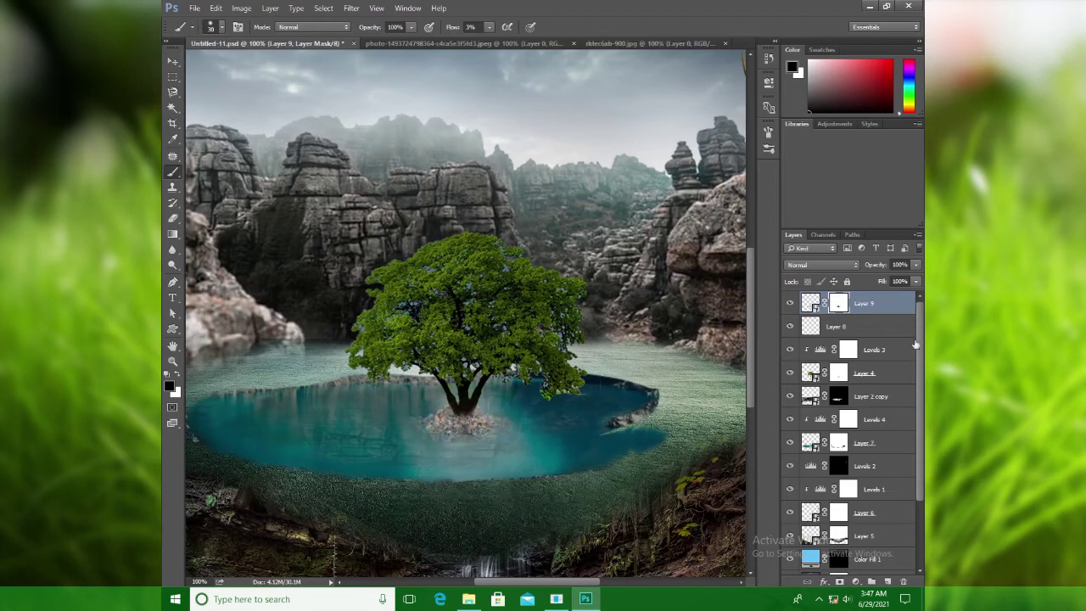
Add a Levels adjustment clipped to the rock pile layer with the white output level at 184
{"action": "left_click", "coordinate": [856, 583]}
{"action": "left_click", "coordinate": [814, 377]}
{"action": "left_click_drag", "start_coordinate": [739, 229], "coordinate": [705, 232]}
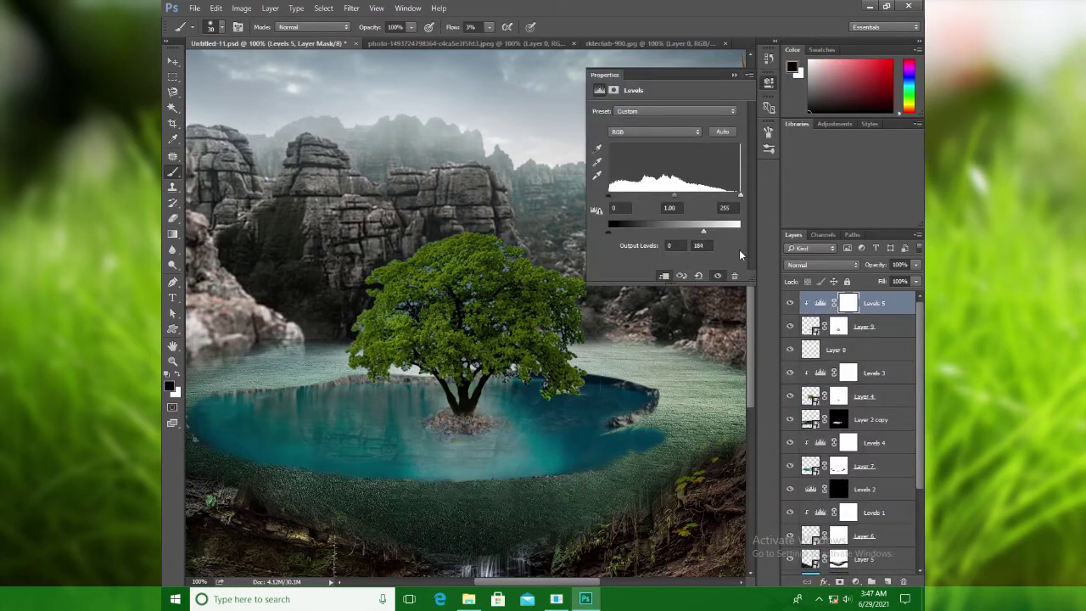
{"action": "key", "text": "space"}
{"action": "left_click_drag", "start_coordinate": [647, 294], "coordinate": [560, 316]}
Refine the lake layer's mask along the near shore with the brush at 3% flow, and save the document
{"action": "key", "text": "ctrl+minus"}
{"action": "key", "text": "ctrl+minus"}
{"action": "key", "text": "ctrl+minus"}
{"action": "left_click", "coordinate": [811, 421]}
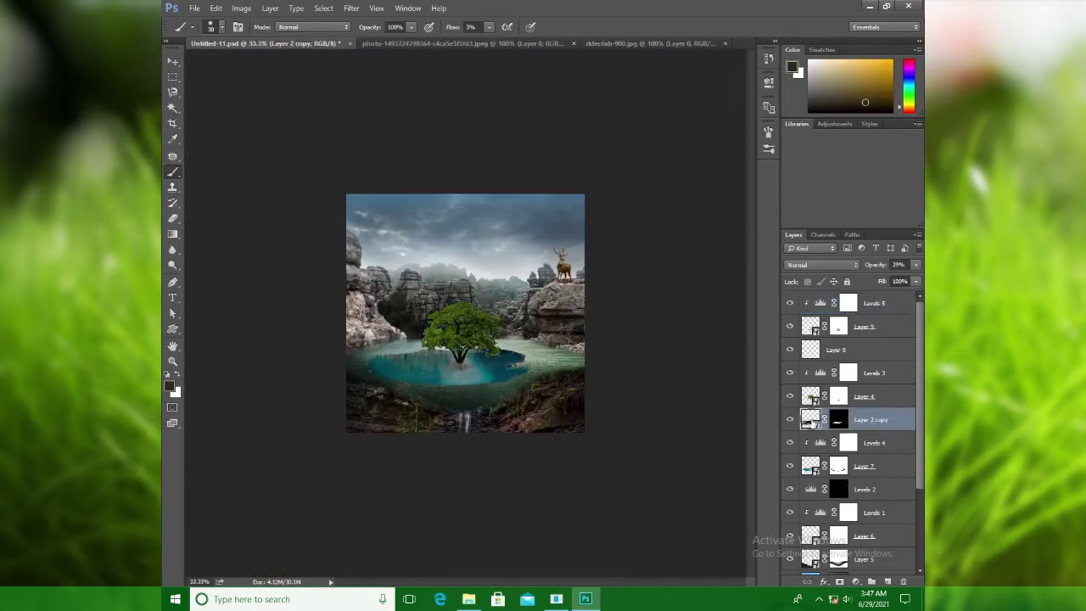
{"action": "left_click", "coordinate": [838, 466]}
{"action": "key", "text": "x"}
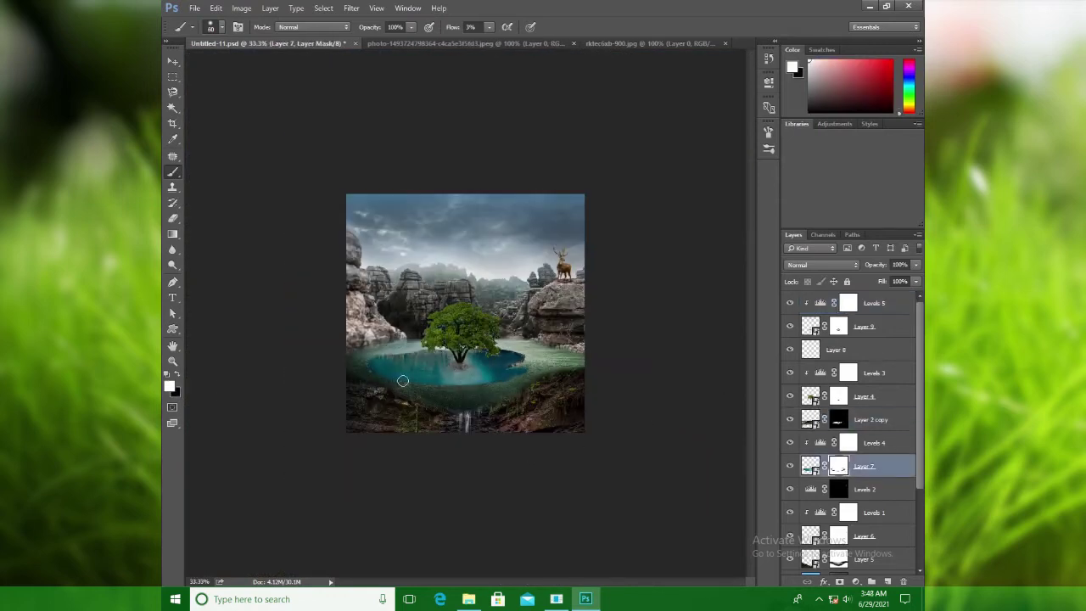
{"action": "key", "text": "x"}
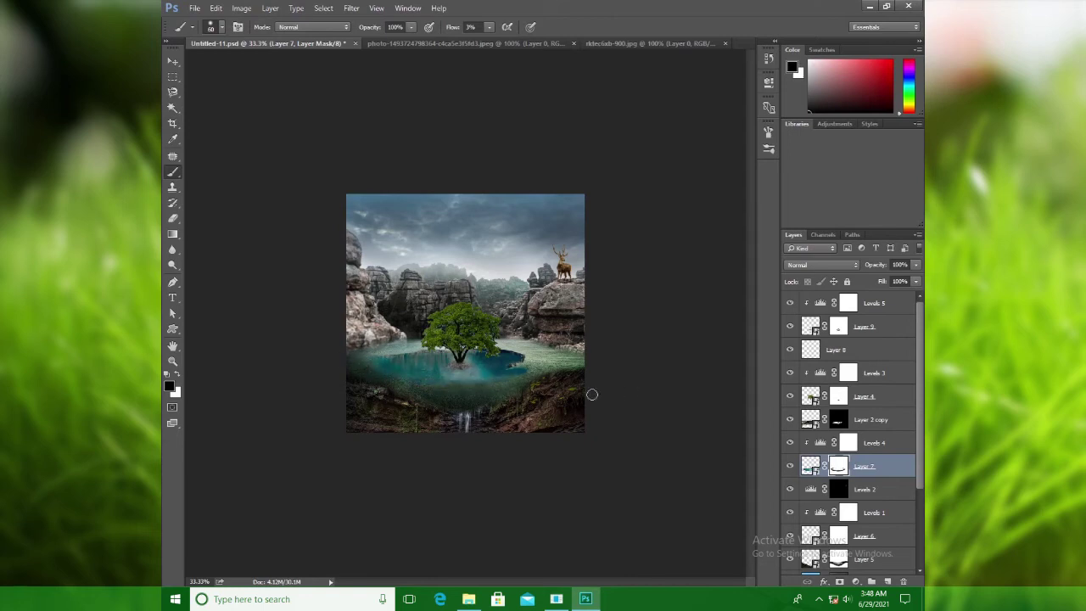
{"action": "key", "text": "v"}
{"action": "key", "text": "ctrl+s"}
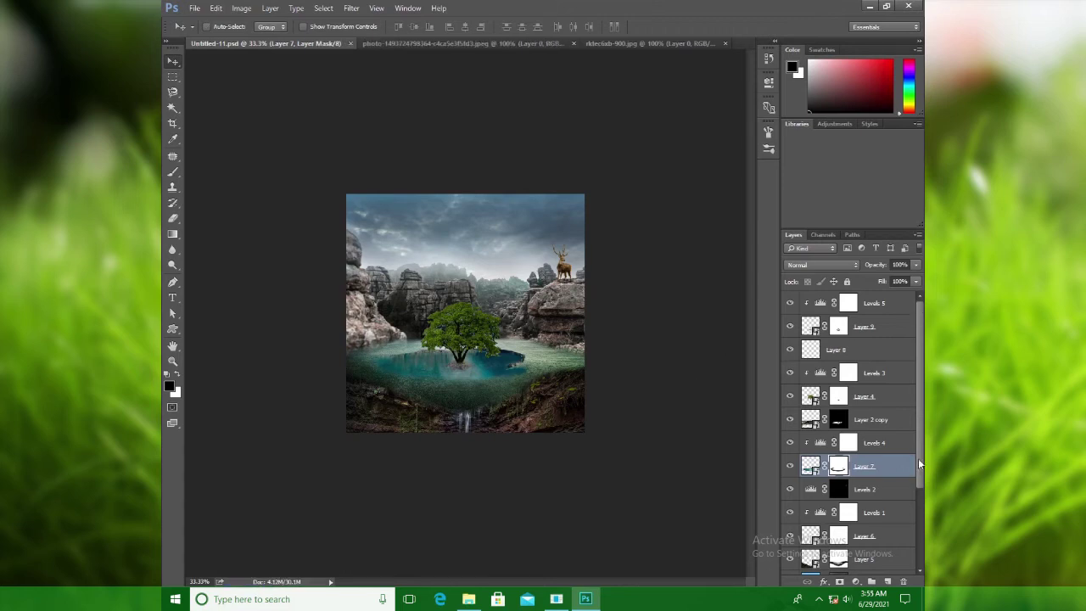
Add a Curves adjustment clipped to the cliff layer, shape its curve to darken the cliffs, and compare before and after
{"action": "left_click_drag", "start_coordinate": [921, 464], "coordinate": [921, 545]}
{"action": "left_click", "coordinate": [885, 513]}
{"action": "left_click", "coordinate": [856, 581]}
{"action": "left_click", "coordinate": [827, 393]}
{"action": "left_click", "coordinate": [662, 275]}
{"action": "left_click_drag", "start_coordinate": [648, 228], "coordinate": [651, 234]}
{"action": "mouse_move", "coordinate": [722, 155]}
{"action": "left_mouse_down"}
{"action": "mouse_move", "coordinate": [720, 170]}
{"action": "mouse_move", "coordinate": [735, 146]}
{"action": "left_mouse_up"}
{"action": "left_click_drag", "start_coordinate": [619, 266], "coordinate": [603, 266]}
{"action": "left_click_drag", "start_coordinate": [736, 265], "coordinate": [735, 265]}
{"action": "mouse_move", "coordinate": [720, 170]}
{"action": "left_mouse_down"}
{"action": "mouse_move", "coordinate": [711, 188]}
{"action": "mouse_move", "coordinate": [708, 180]}
{"action": "left_mouse_up"}
{"action": "left_click", "coordinate": [727, 304]}
{"action": "left_click", "coordinate": [789, 518]}
{"action": "left_click", "coordinate": [790, 517]}
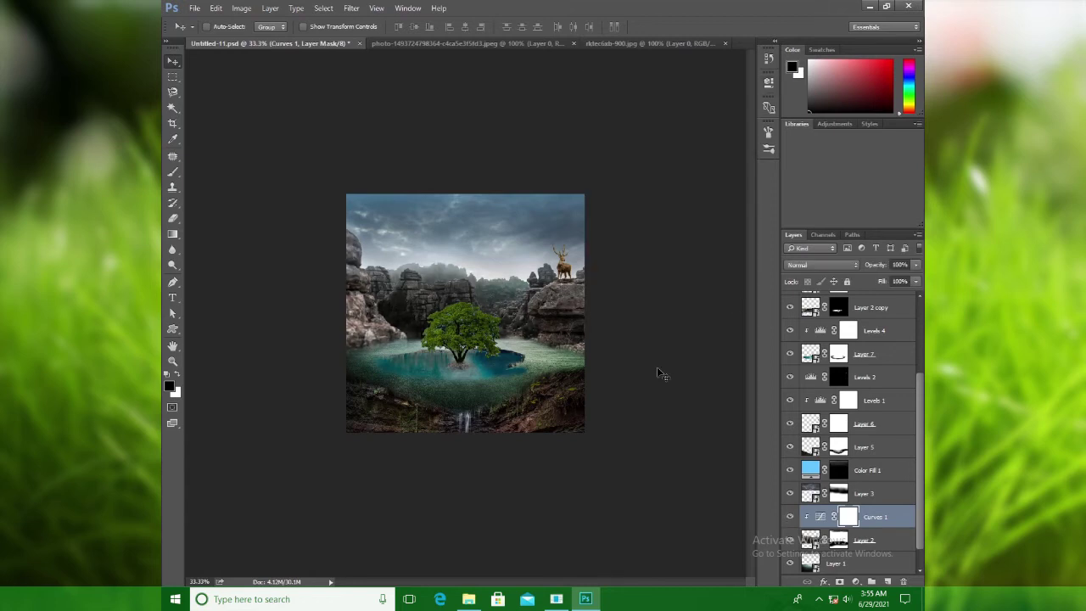
Set the cliff reflection layer to 51% opacity with Soft Light blending after trying Multiply, Lighten and Overlay
{"action": "scroll", "coordinate": [904, 375], "scroll_direction": "up", "scroll_amount": 3}
{"action": "left_click", "coordinate": [904, 374]}
{"action": "left_click_drag", "start_coordinate": [885, 268], "coordinate": [873, 267]}
{"action": "left_click", "coordinate": [821, 266]}
{"action": "left_click", "coordinate": [819, 272]}
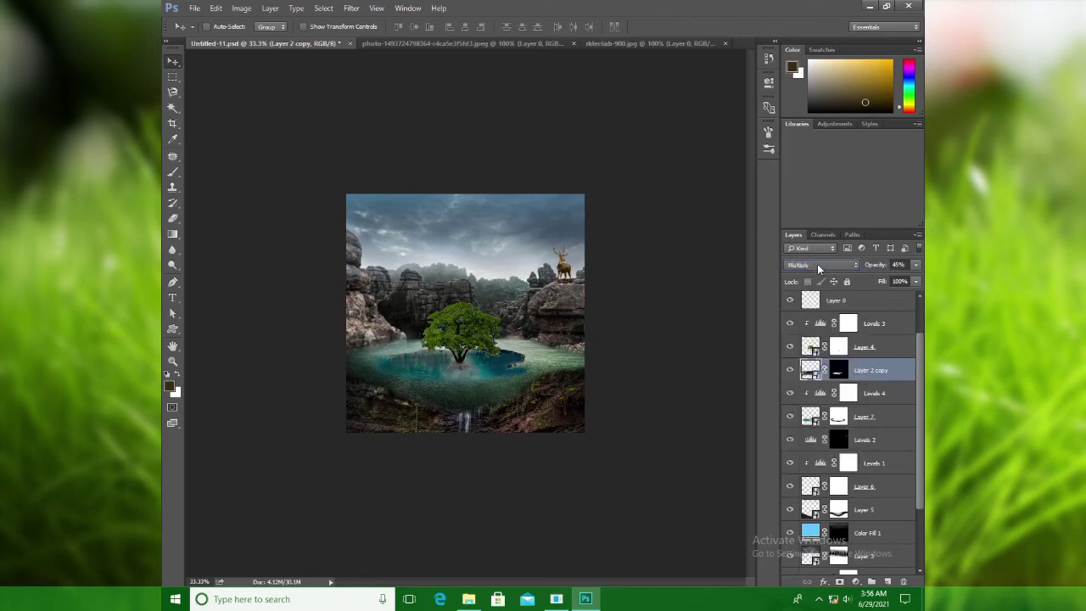
{"action": "scroll", "coordinate": [819, 268], "scroll_direction": "down", "scroll_amount": 1}
{"action": "scroll", "coordinate": [818, 268], "scroll_direction": "down", "scroll_amount": 3}
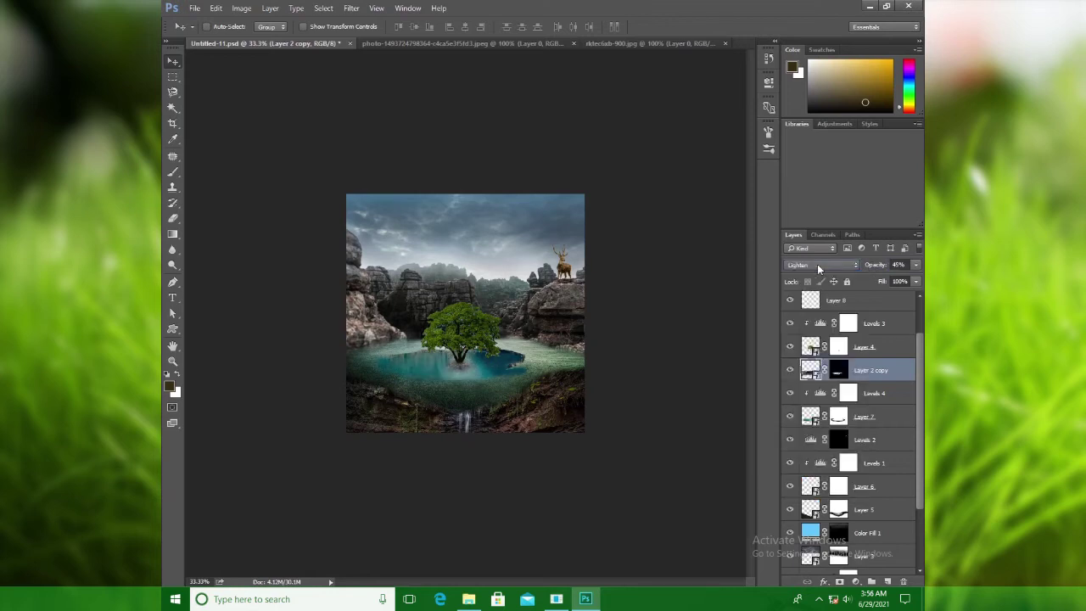
{"action": "scroll", "coordinate": [819, 268], "scroll_direction": "down", "scroll_amount": 3}
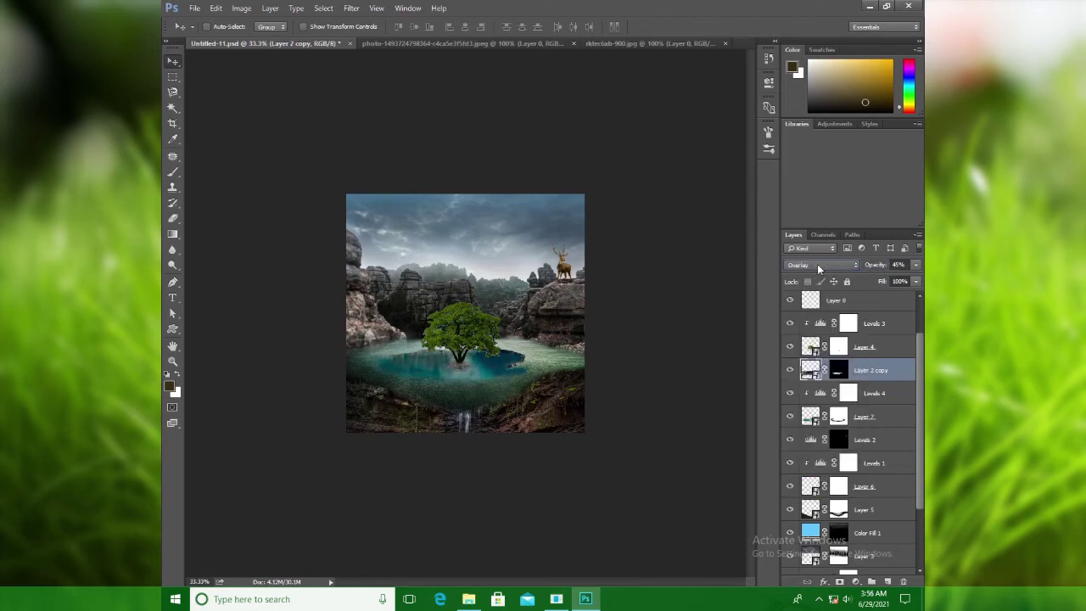
{"action": "left_click", "coordinate": [848, 266]}
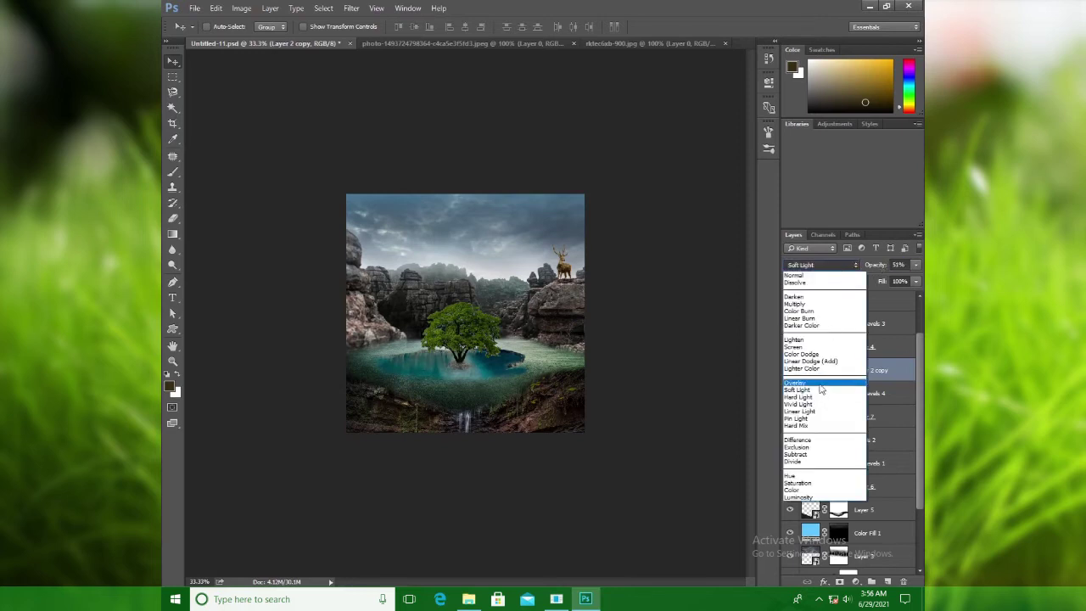
{"action": "left_click", "coordinate": [819, 383]}
{"action": "left_click", "coordinate": [821, 265]}
{"action": "left_click", "coordinate": [819, 390]}
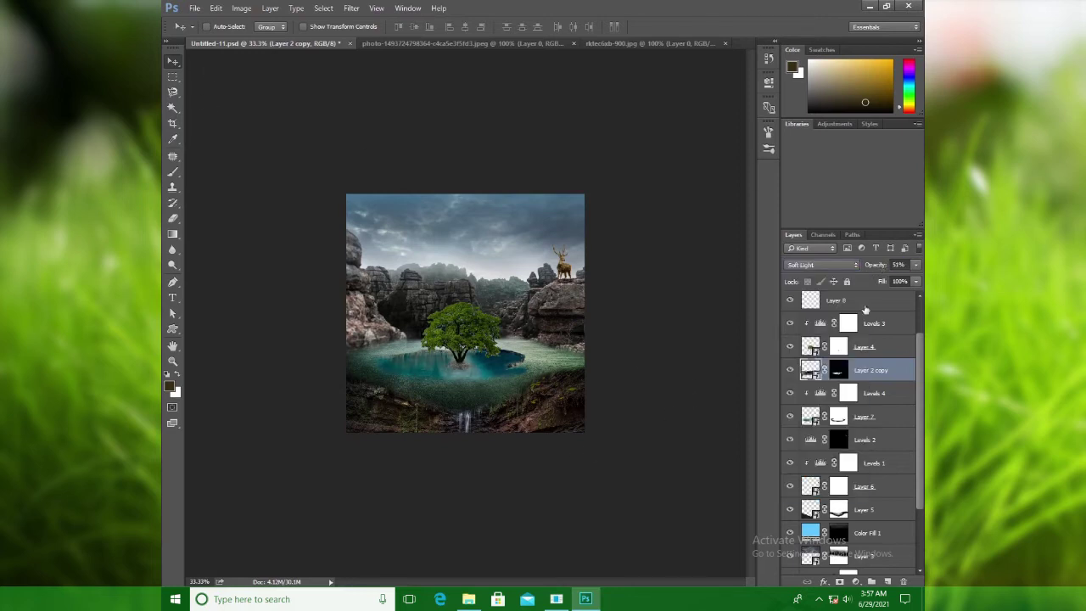
Stamp all visible layers into a new layer above the stack and convert it to a smart object
{"action": "scroll", "coordinate": [790, 336], "scroll_direction": "up", "scroll_amount": 2}
{"action": "left_click", "coordinate": [897, 307]}
{"action": "key", "text": "ctrl+alt+shift+e"}
{"action": "right_click", "coordinate": [885, 307]}
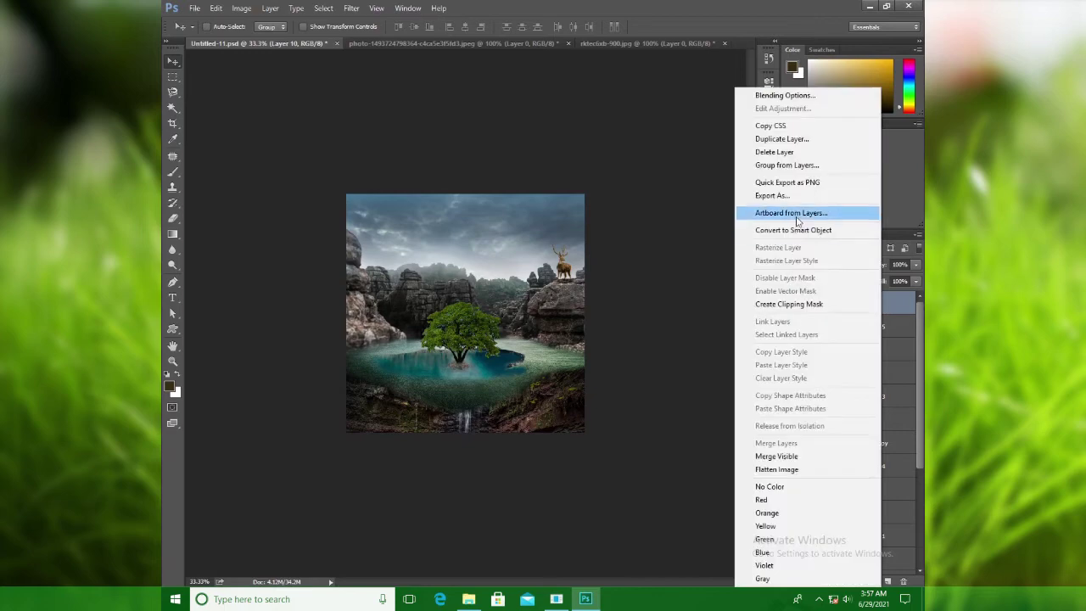
{"action": "left_click", "coordinate": [800, 228]}
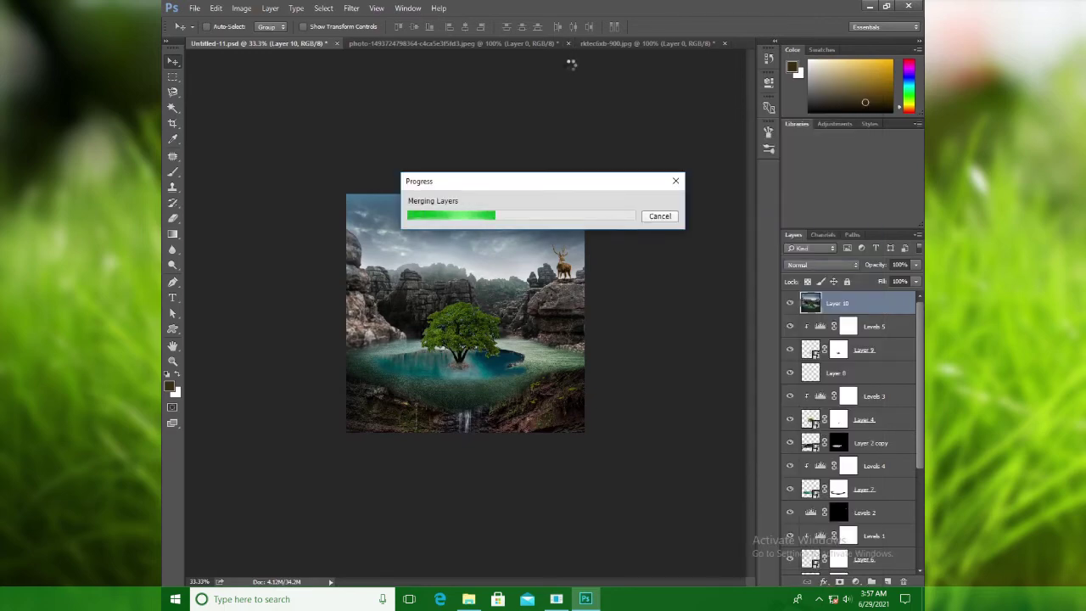
In the Camera Raw Filter, set Temperature -4, Tint +14, Exposure -0.30, Contrast +8, Highlights -25, Shadows +6, Whites -33, Blacks +17, Clarity +10, Vibrance +8, Saturation +8
{"action": "left_click", "coordinate": [351, 8]}
{"action": "left_click", "coordinate": [399, 88]}
{"action": "left_click", "coordinate": [245, 541]}
{"action": "left_click", "coordinate": [255, 436]}
{"action": "mouse_move", "coordinate": [824, 188]}
{"action": "left_mouse_down"}
{"action": "mouse_move", "coordinate": [840, 189]}
{"action": "mouse_move", "coordinate": [836, 208]}
{"action": "mouse_move", "coordinate": [822, 193]}
{"action": "left_mouse_up"}
{"action": "left_click_drag", "start_coordinate": [824, 245], "coordinate": [816, 247]}
{"action": "left_click_drag", "start_coordinate": [824, 264], "coordinate": [807, 284]}
{"action": "left_click_drag", "start_coordinate": [818, 246], "coordinate": [821, 246]}
{"action": "left_click_drag", "start_coordinate": [825, 301], "coordinate": [837, 338]}
{"action": "left_click_drag", "start_coordinate": [824, 364], "coordinate": [836, 366]}
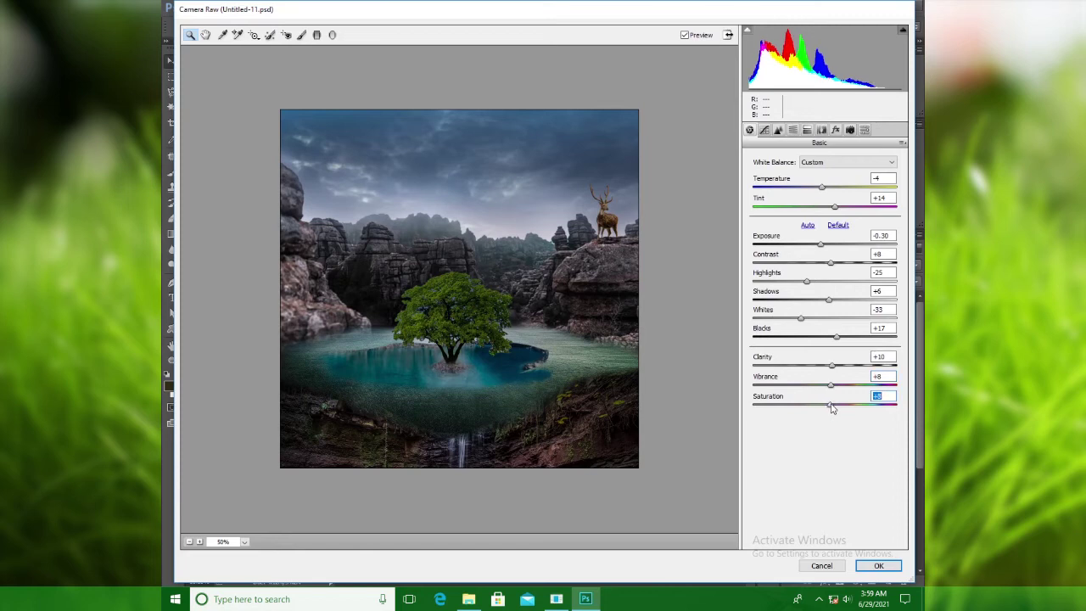
Adjust the sliders of the Camera Raw tone curve to deepen the image's contrast
{"action": "left_click", "coordinate": [764, 130]}
{"action": "left_click_drag", "start_coordinate": [824, 346], "coordinate": [805, 349]}
{"action": "left_click_drag", "start_coordinate": [825, 366], "coordinate": [818, 402]}
Adjust the HSL saturation of the greens, blues, aquas, yellows and oranges in Camera Raw
{"action": "left_click", "coordinate": [793, 130]}
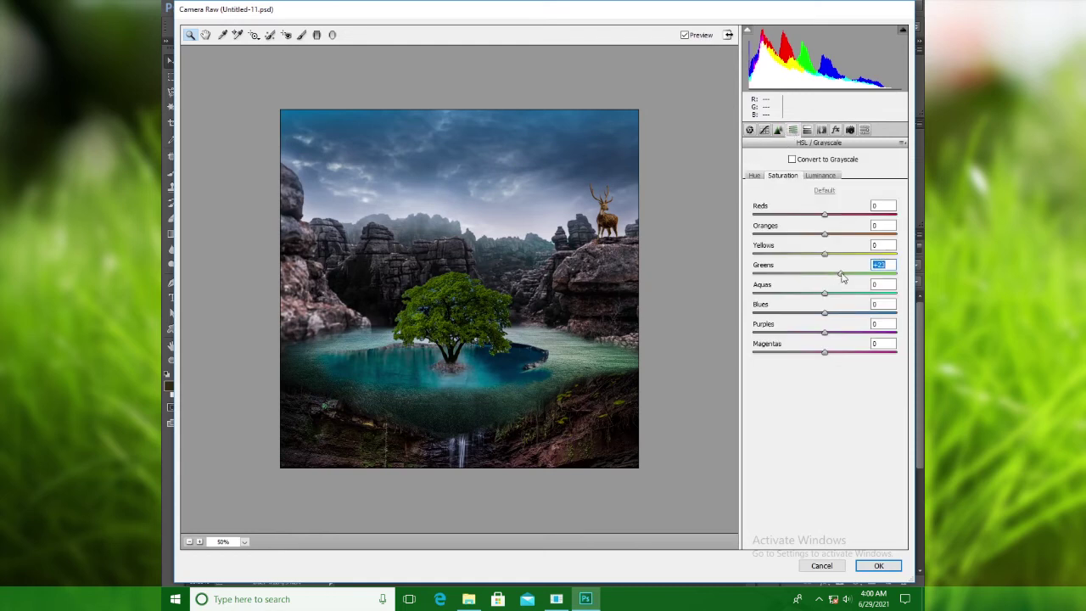
{"action": "left_click_drag", "start_coordinate": [823, 312], "coordinate": [799, 313]}
{"action": "left_click_drag", "start_coordinate": [909, 299], "coordinate": [825, 295]}
{"action": "left_click_drag", "start_coordinate": [841, 274], "coordinate": [808, 317]}
{"action": "mouse_move", "coordinate": [824, 253]}
{"action": "left_mouse_down"}
{"action": "mouse_move", "coordinate": [800, 254]}
{"action": "mouse_move", "coordinate": [833, 254]}
{"action": "left_mouse_up"}
{"action": "mouse_move", "coordinate": [824, 234]}
{"action": "left_mouse_down"}
{"action": "mouse_move", "coordinate": [792, 233]}
{"action": "mouse_move", "coordinate": [819, 235]}
{"action": "left_mouse_up"}
Shift the HSL hue of the aquas to -32 in Camera Raw and try a shift of the blues
{"action": "left_click", "coordinate": [761, 177]}
{"action": "left_click_drag", "start_coordinate": [824, 312], "coordinate": [813, 315]}
{"action": "mouse_move", "coordinate": [824, 293]}
{"action": "left_mouse_down"}
{"action": "mouse_move", "coordinate": [834, 295]}
{"action": "mouse_move", "coordinate": [826, 311]}
{"action": "left_mouse_up"}
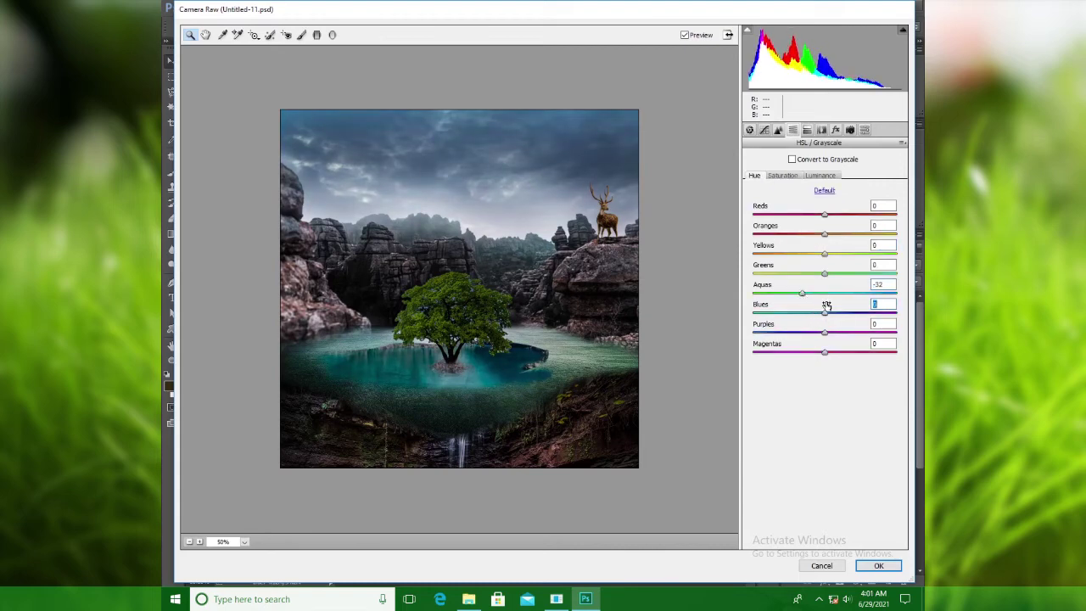
Set Camera Raw sharpening to amount 8 and masking 9, and adjust the luminance noise reduction
{"action": "left_click", "coordinate": [778, 129]}
{"action": "left_click", "coordinate": [756, 277]}
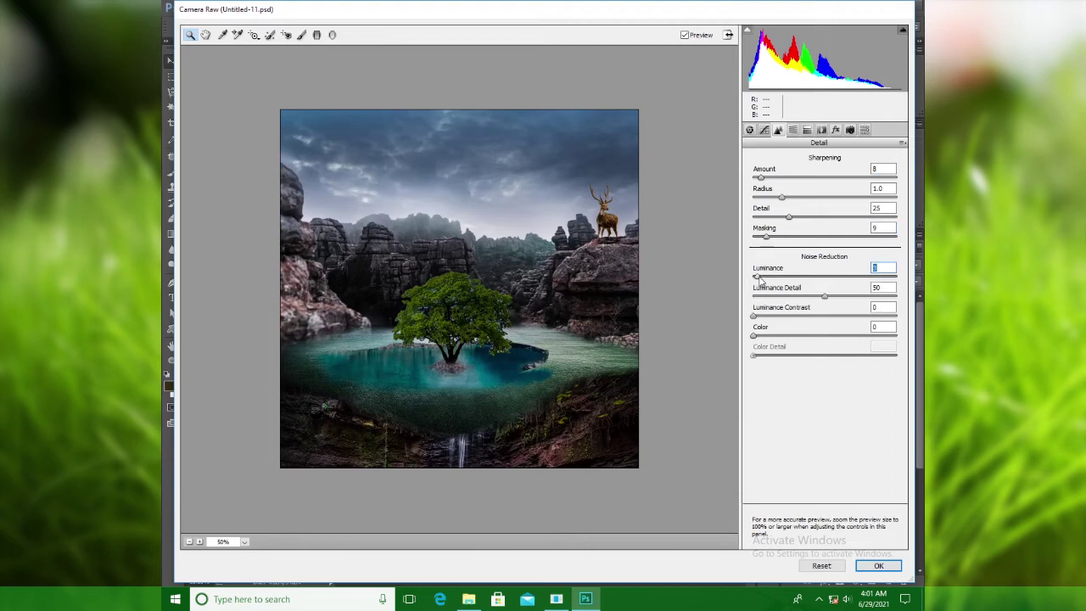
{"action": "left_click_drag", "start_coordinate": [760, 276], "coordinate": [751, 275]}
{"action": "left_click", "coordinate": [766, 238]}
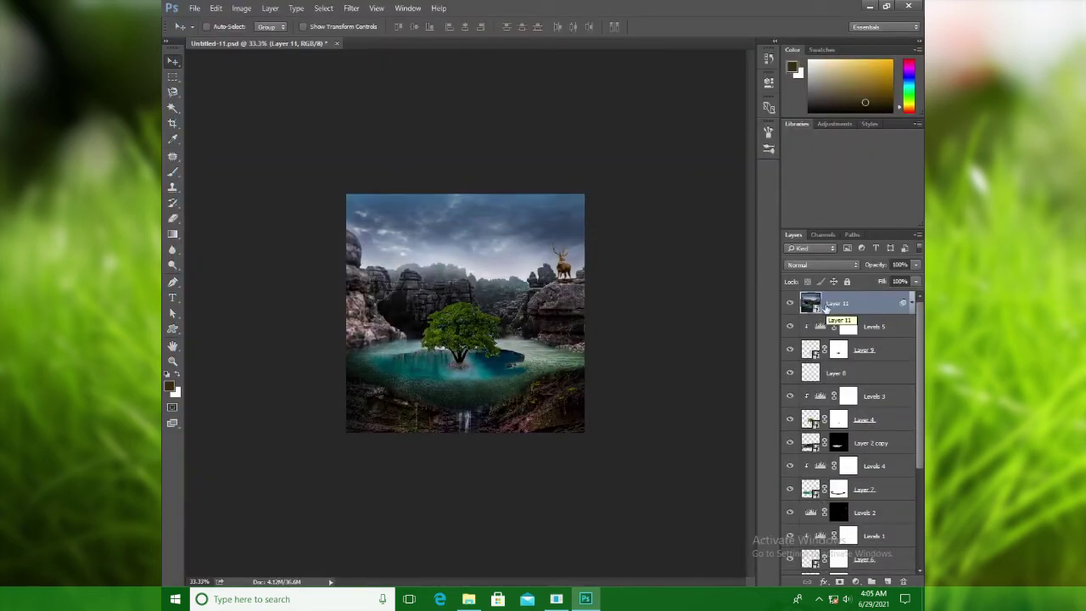
Add a Curves adjustment layer above the merged layer and balance its RGB curve with a highlight and a shadow point
{"action": "left_click", "coordinate": [856, 585]}
{"action": "left_click", "coordinate": [848, 386]}
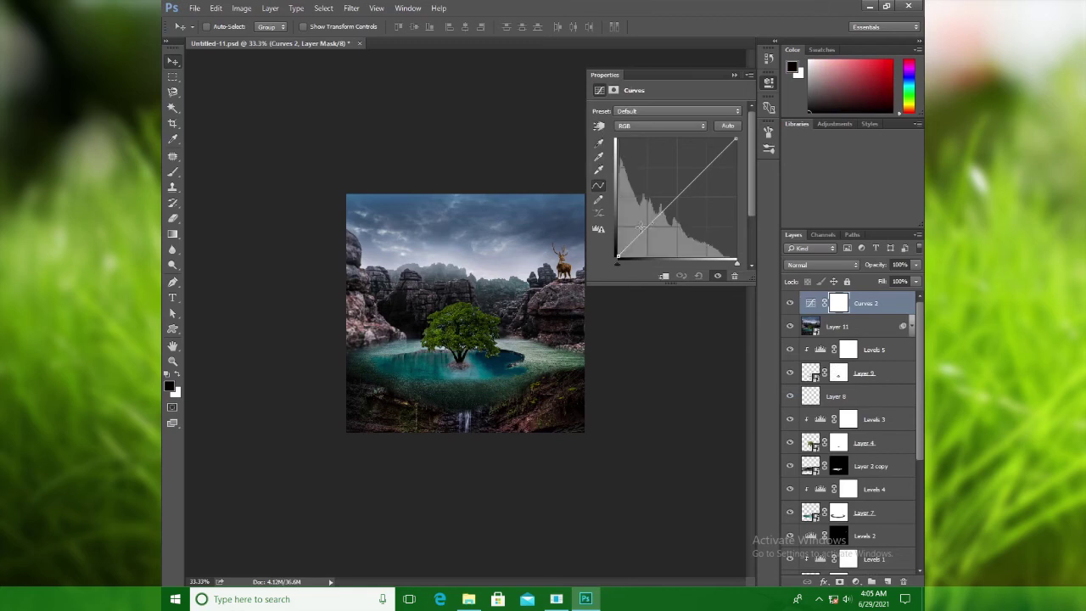
{"action": "left_click_drag", "start_coordinate": [724, 146], "coordinate": [711, 187]}
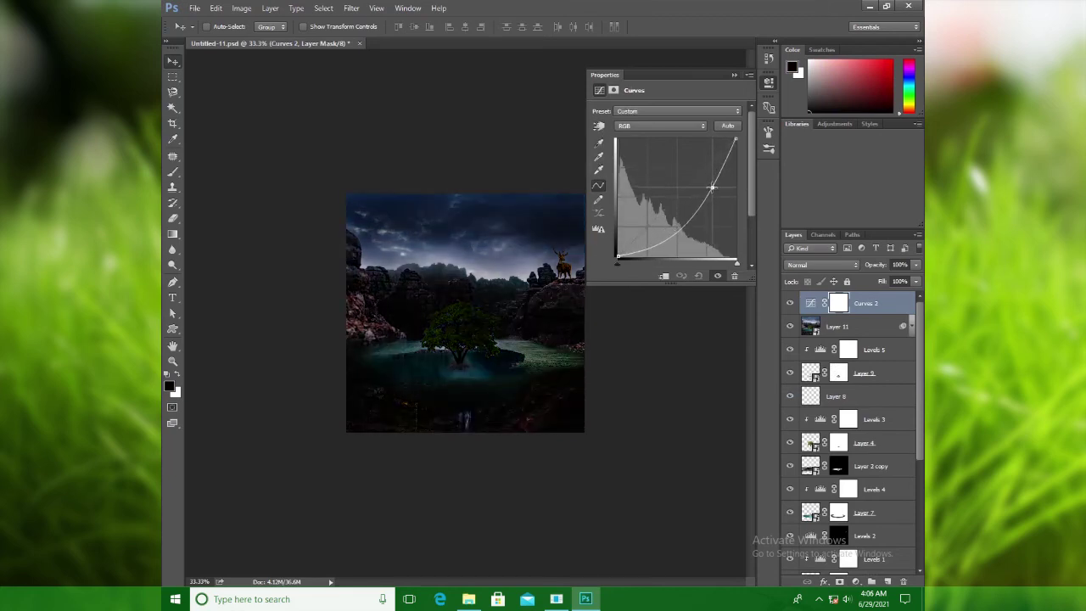
{"action": "mouse_move", "coordinate": [660, 244]}
{"action": "left_mouse_down"}
{"action": "mouse_move", "coordinate": [650, 223]}
{"action": "mouse_move", "coordinate": [674, 198]}
{"action": "mouse_move", "coordinate": [668, 217]}
{"action": "mouse_move", "coordinate": [662, 200]}
{"action": "mouse_move", "coordinate": [663, 226]}
{"action": "left_mouse_up"}
{"action": "left_click_drag", "start_coordinate": [712, 188], "coordinate": [706, 181]}
{"action": "left_click_drag", "start_coordinate": [661, 228], "coordinate": [666, 214]}
{"action": "left_click_drag", "start_coordinate": [706, 181], "coordinate": [703, 181]}
Lower the white endpoints of the red, green and blue curves slightly in the Curves adjustment
{"action": "left_click", "coordinate": [674, 125]}
{"action": "left_click", "coordinate": [657, 137]}
{"action": "mouse_move", "coordinate": [736, 139]}
{"action": "left_mouse_down"}
{"action": "mouse_move", "coordinate": [736, 165]}
{"action": "mouse_move", "coordinate": [734, 150]}
{"action": "left_mouse_up"}
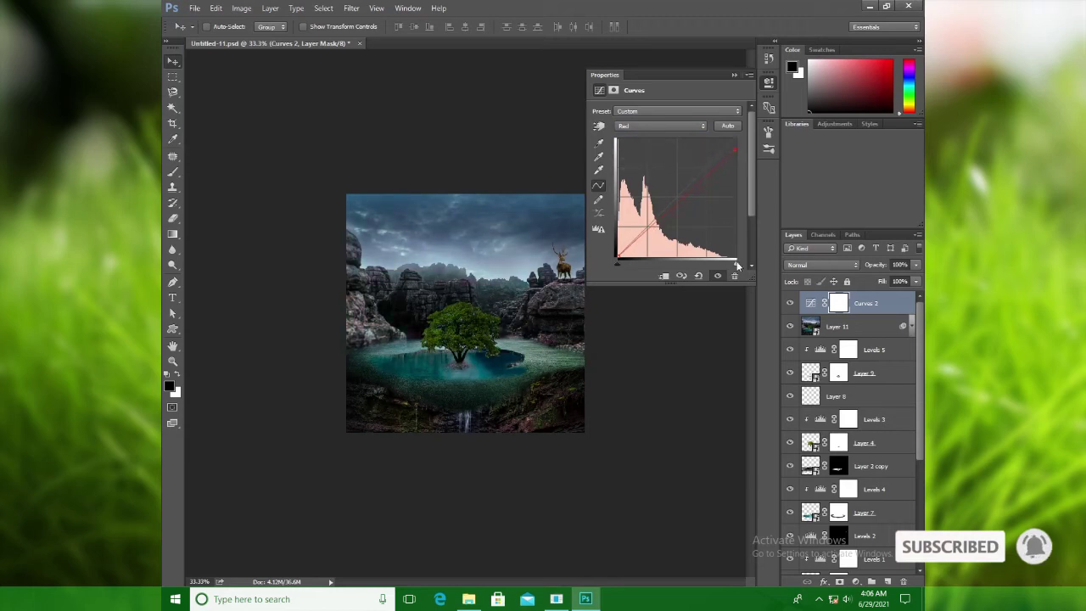
{"action": "left_click", "coordinate": [674, 126]}
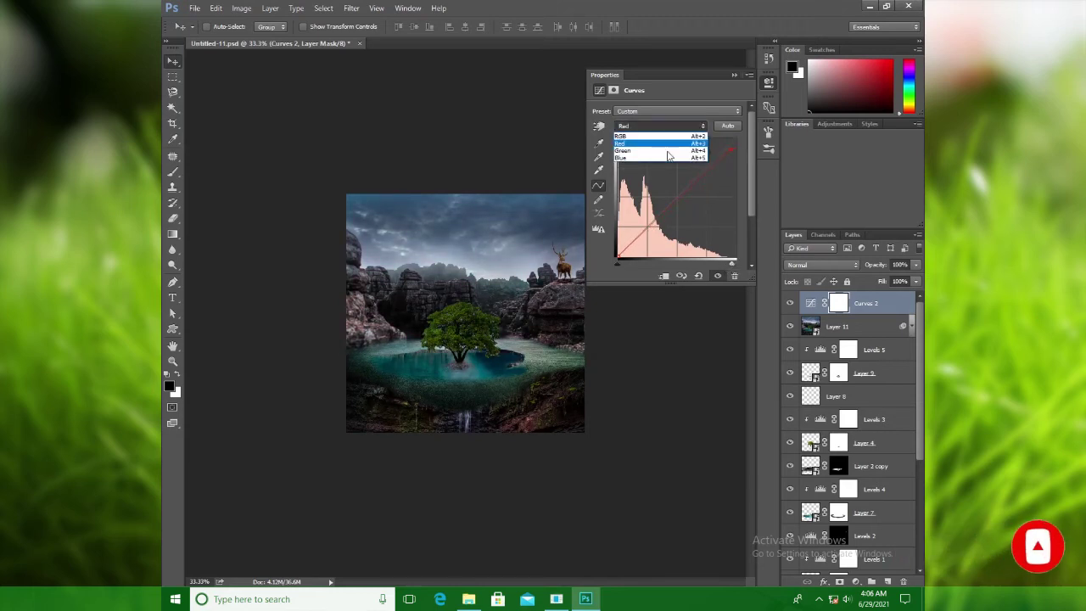
{"action": "left_click", "coordinate": [658, 149]}
{"action": "left_click_drag", "start_coordinate": [737, 140], "coordinate": [736, 148]}
{"action": "left_click", "coordinate": [674, 125]}
{"action": "left_click", "coordinate": [657, 160]}
{"action": "left_click_drag", "start_coordinate": [734, 140], "coordinate": [736, 150]}
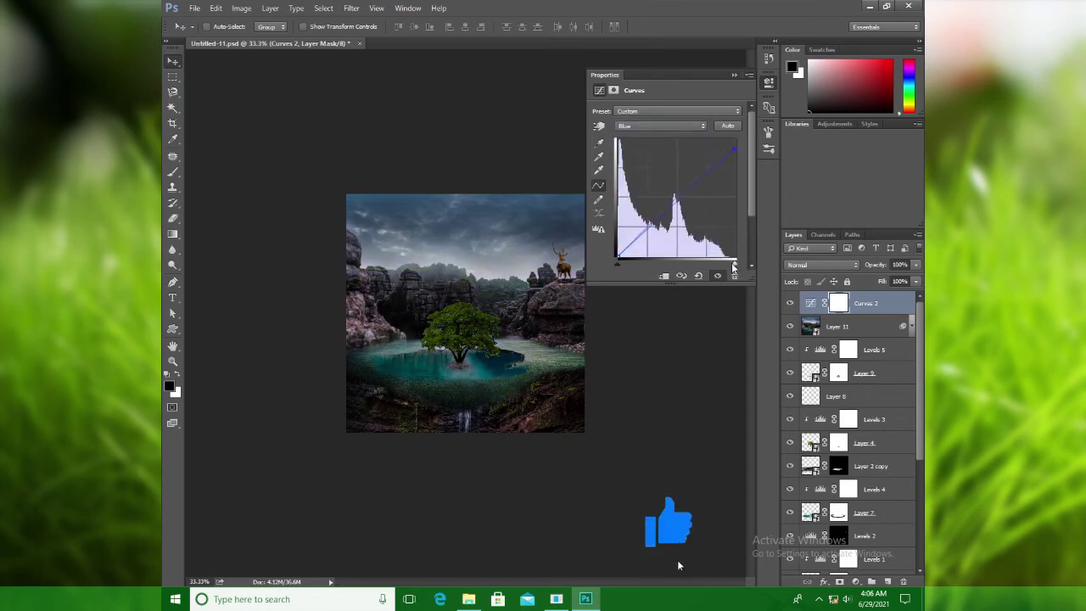
{"action": "left_click", "coordinate": [733, 76]}
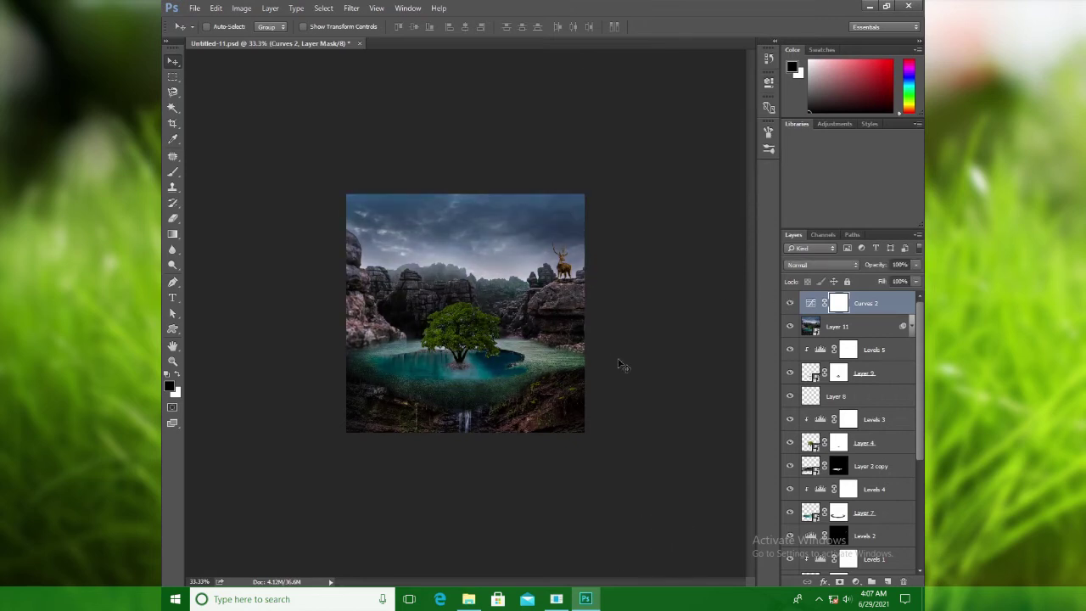
Add a Color Balance adjustment layer with midtones at -12 toward magenta and -16 toward yellow
{"action": "left_click", "coordinate": [855, 581]}
{"action": "left_click", "coordinate": [815, 458]}
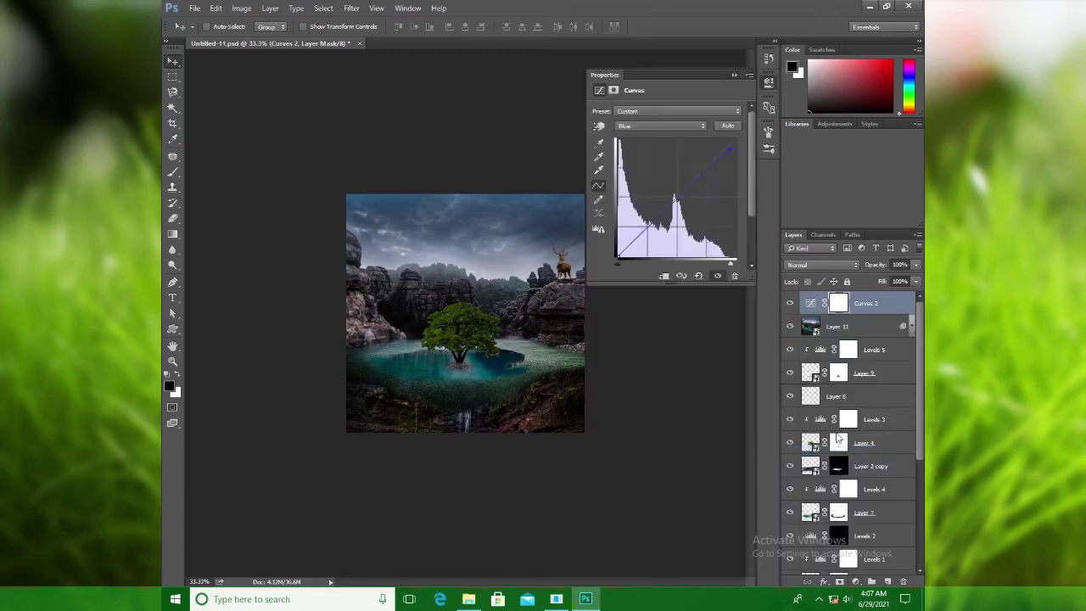
{"action": "left_click_drag", "start_coordinate": [651, 157], "coordinate": [644, 156]}
{"action": "left_click", "coordinate": [642, 176]}
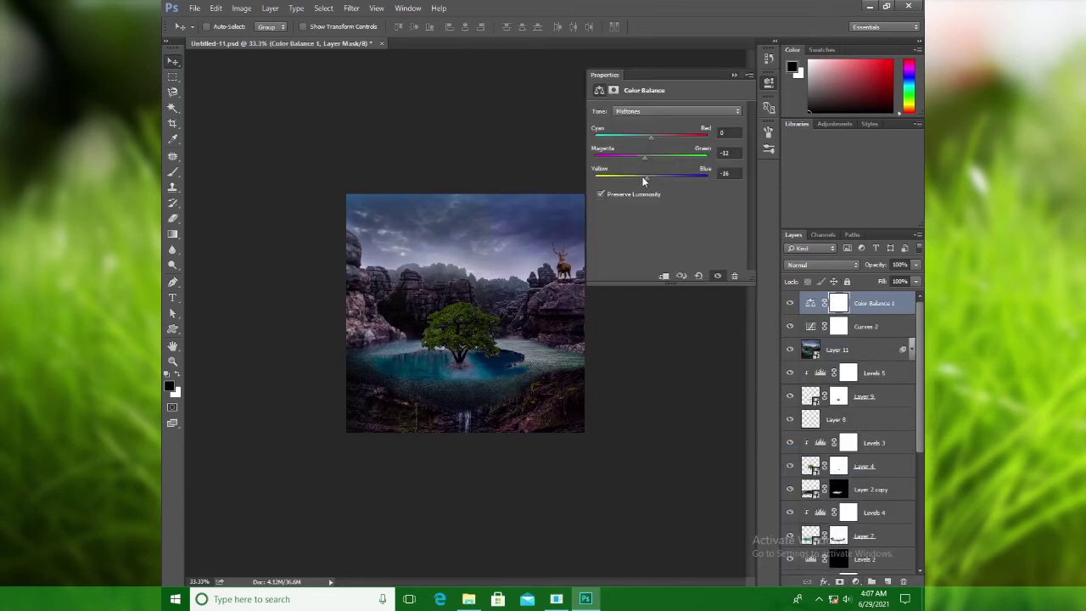
Adjust the Color Balance shadows, and shift the midtones slightly back from magenta toward green
{"action": "left_click", "coordinate": [661, 111]}
{"action": "left_click", "coordinate": [645, 121]}
{"action": "left_click_drag", "start_coordinate": [657, 176], "coordinate": [649, 141]}
{"action": "left_click", "coordinate": [662, 111]}
{"action": "left_click", "coordinate": [658, 133]}
{"action": "left_click_drag", "start_coordinate": [644, 156], "coordinate": [646, 156]}
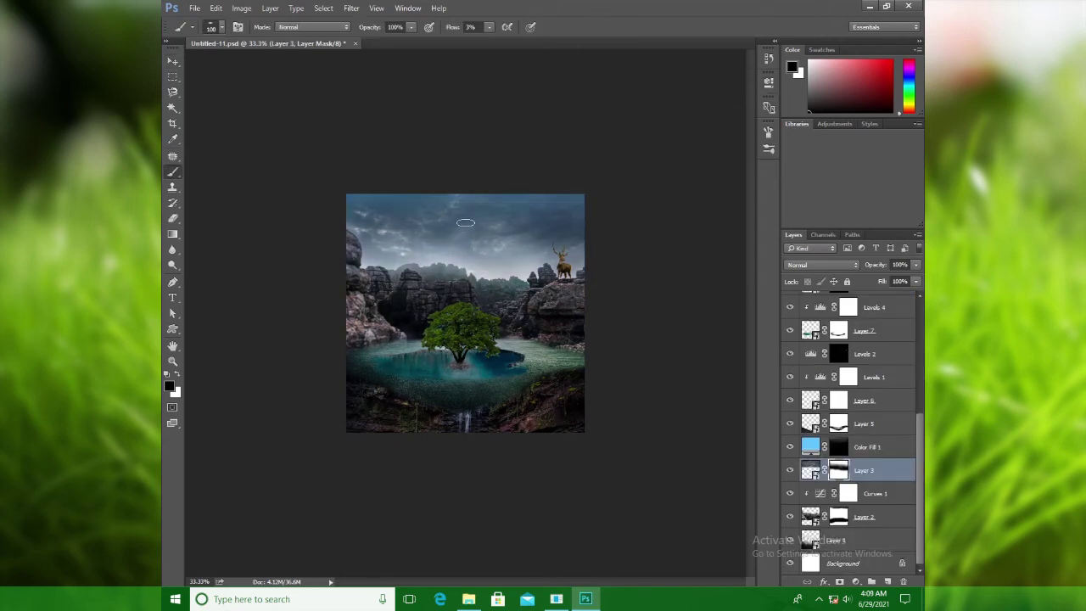
Paint a bright moon-like glow into the upper sky on the sky layer's mask with a round black 100 px brush
{"action": "left_click_drag", "start_coordinate": [466, 223], "coordinate": [468, 223]}
{"action": "key", "text": "F5"}
{"action": "left_click", "coordinate": [712, 255]}
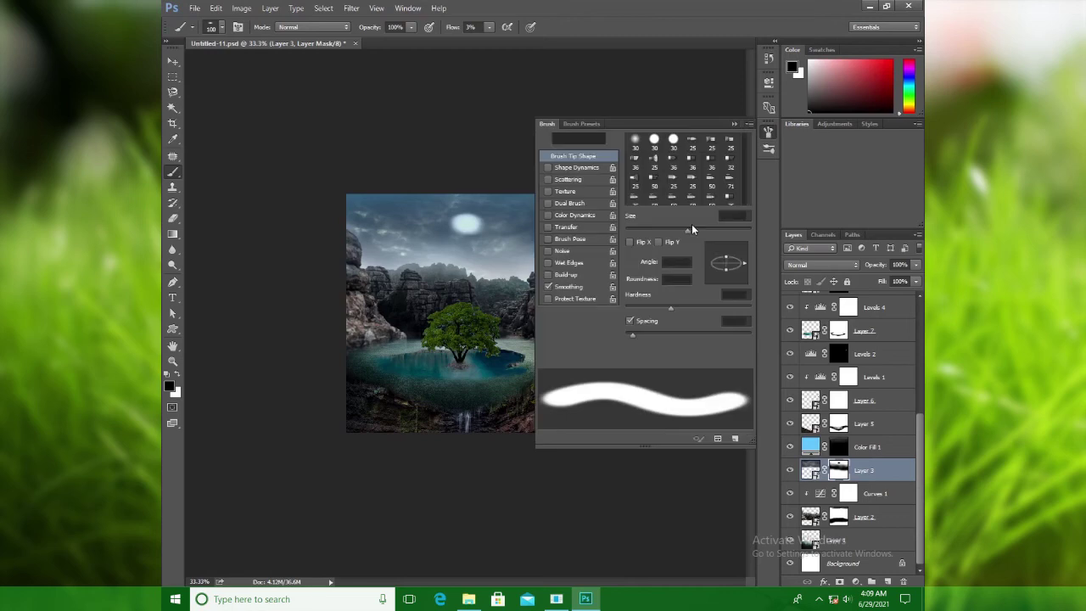
{"action": "key", "text": "F5"}
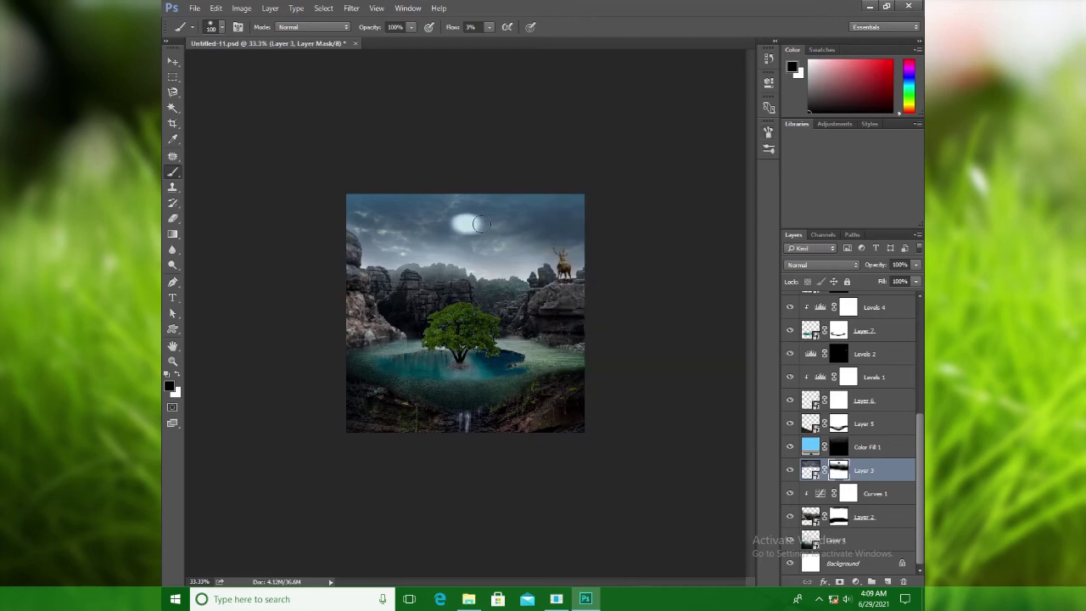
{"action": "left_click_drag", "start_coordinate": [462, 214], "coordinate": [473, 213]}
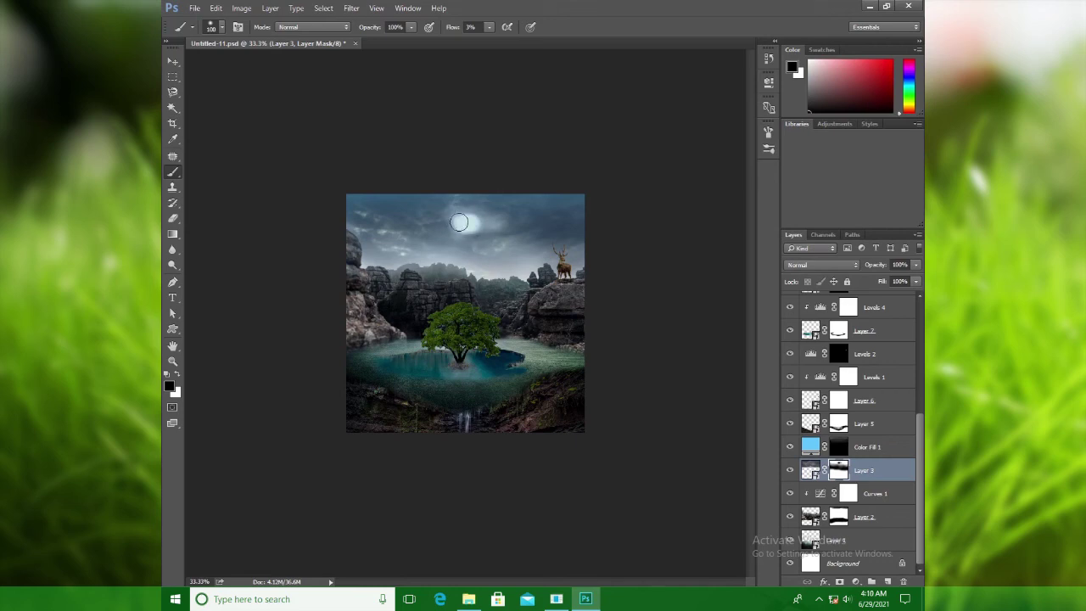
Brighten the moon glow on the sky layer's mask with black, then soften it with a white 175 px brush at 1% flow
{"action": "left_click_drag", "start_coordinate": [450, 218], "coordinate": [476, 225]}
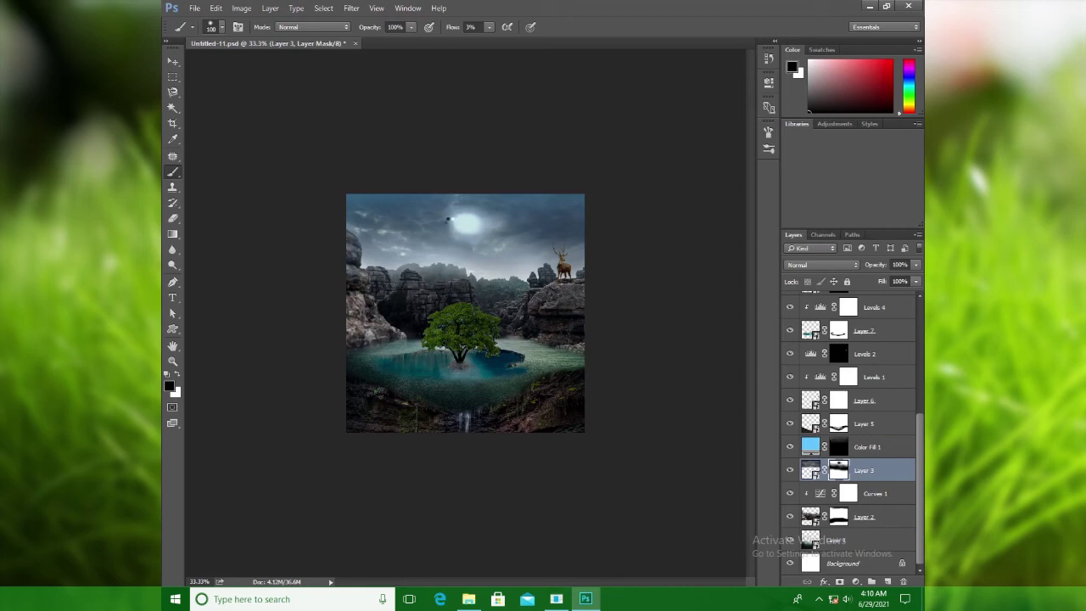
{"action": "key", "text": "x"}
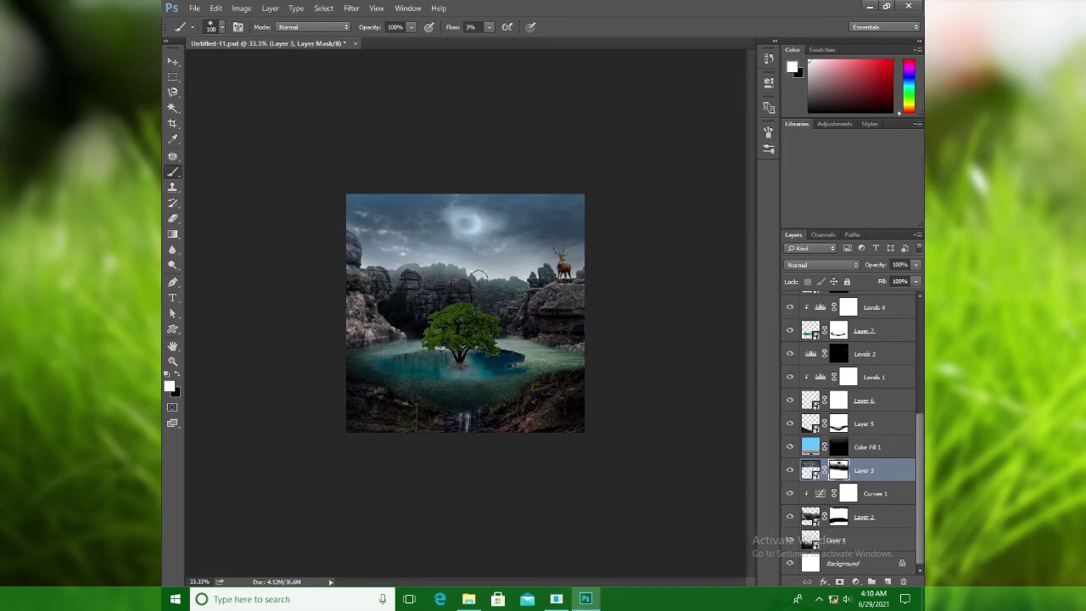
{"action": "left_click_drag", "start_coordinate": [456, 30], "coordinate": [453, 31]}
{"action": "key", "text": "]"}
{"action": "left_click_drag", "start_coordinate": [466, 224], "coordinate": [491, 221]}
Add a Solid Color fill layer in 00f0ff above Levels 5 and invert its mask to black
{"action": "left_click_drag", "start_coordinate": [920, 441], "coordinate": [920, 333]}
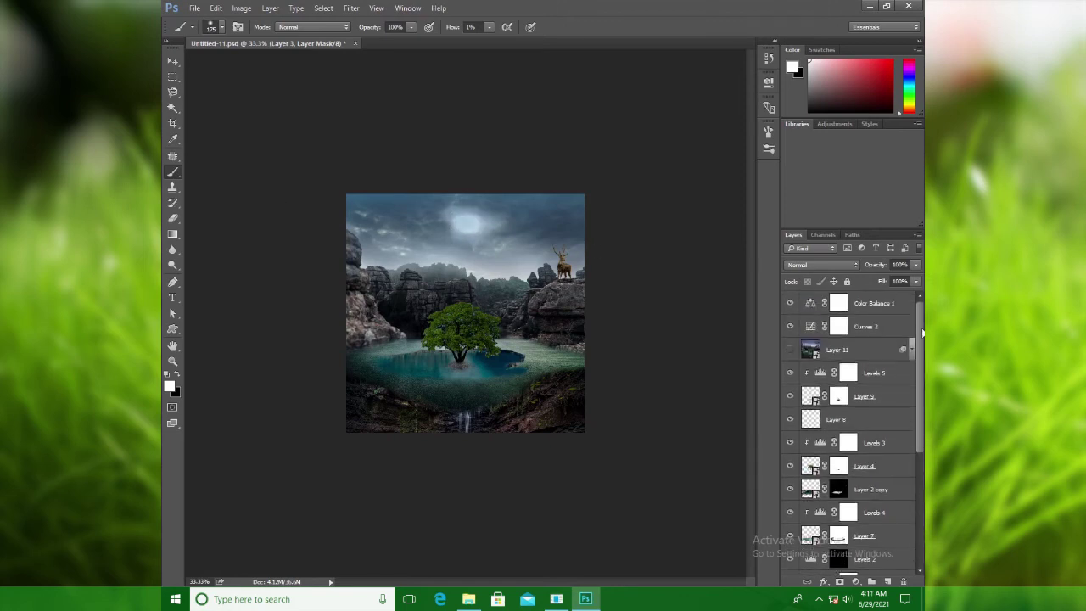
{"action": "left_click", "coordinate": [888, 375]}
{"action": "left_click", "coordinate": [855, 581]}
{"action": "left_click", "coordinate": [799, 325]}
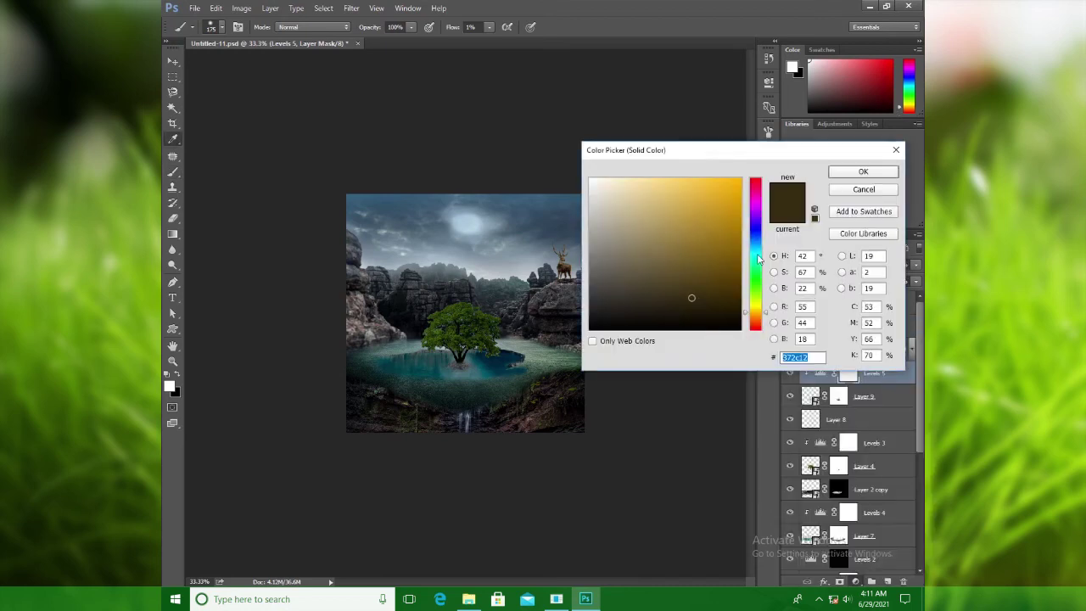
{"action": "type", "text": "00f0ff"}
{"action": "key", "text": "Return"}
{"action": "key", "text": "ctrl+i"}
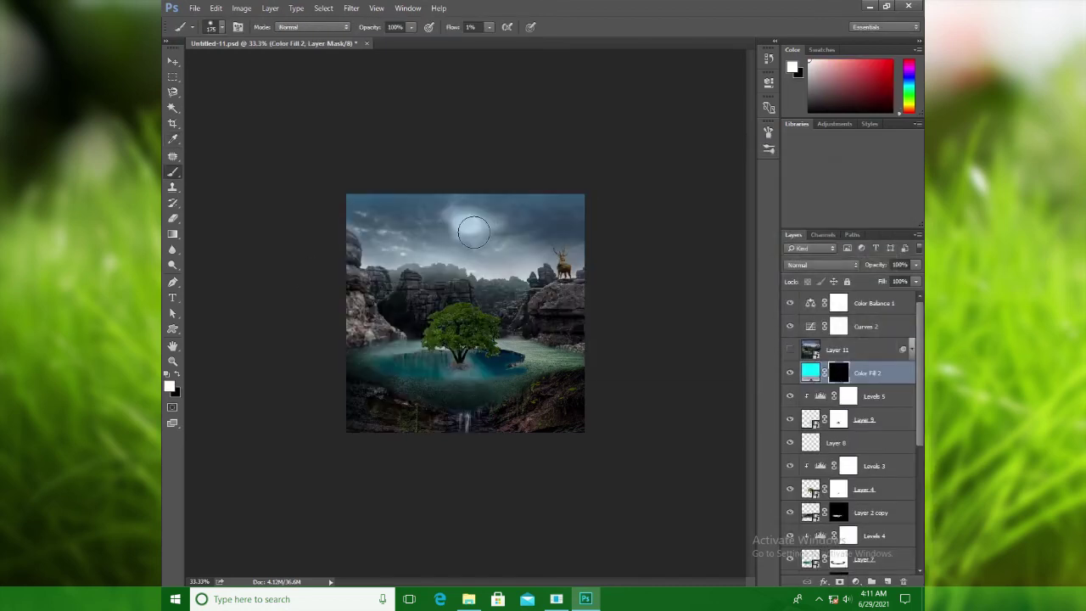
Paint a widening cyan light beam from the moon glow to the lake on the fill mask with a white 125 px brush at 10% flow
{"action": "left_click", "coordinate": [452, 29]}
{"action": "type", "text": "10"}
{"action": "key", "text": "Return"}
{"action": "key", "text": "bracketleft"}
{"action": "key", "text": "bracketleft"}
{"action": "left_click_drag", "start_coordinate": [461, 231], "coordinate": [405, 365]}
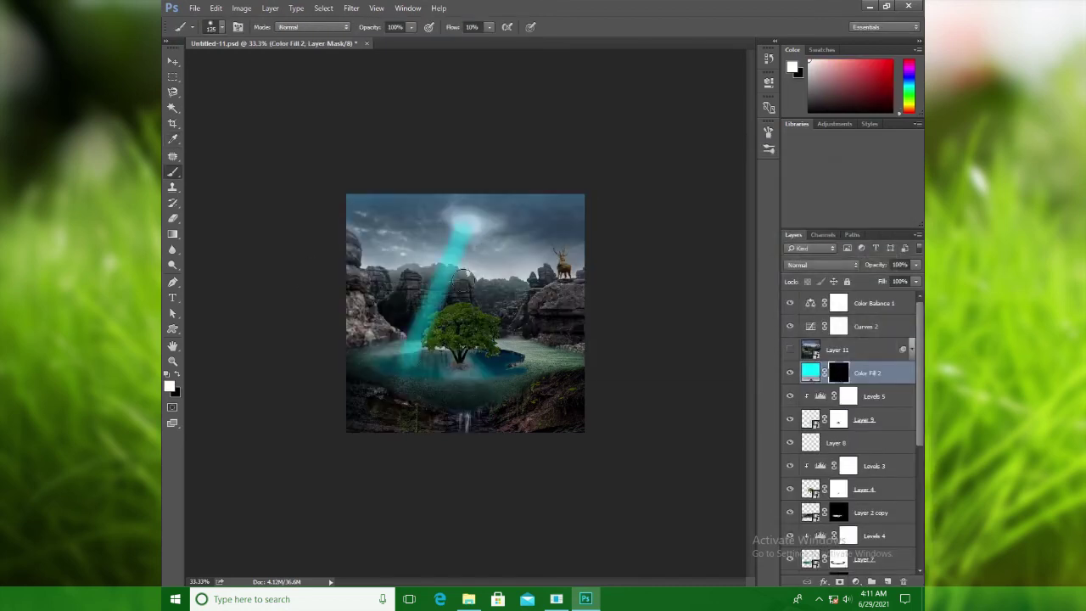
{"action": "left_click_drag", "start_coordinate": [472, 227], "coordinate": [465, 365]}
{"action": "left_click_drag", "start_coordinate": [460, 257], "coordinate": [439, 367]}
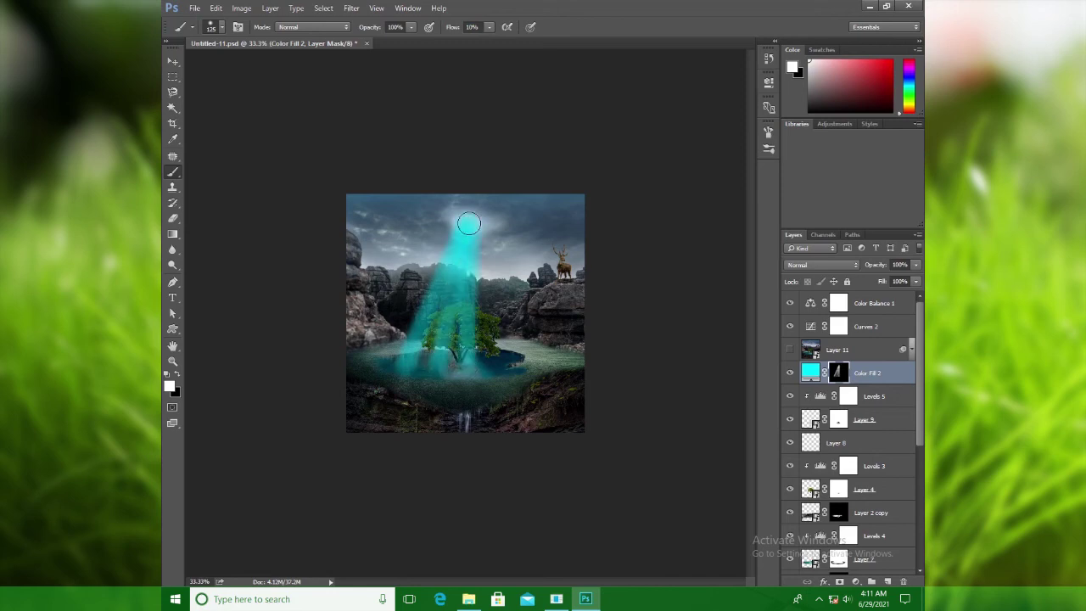
{"action": "left_click_drag", "start_coordinate": [468, 226], "coordinate": [474, 362]}
{"action": "left_click_drag", "start_coordinate": [480, 224], "coordinate": [481, 363]}
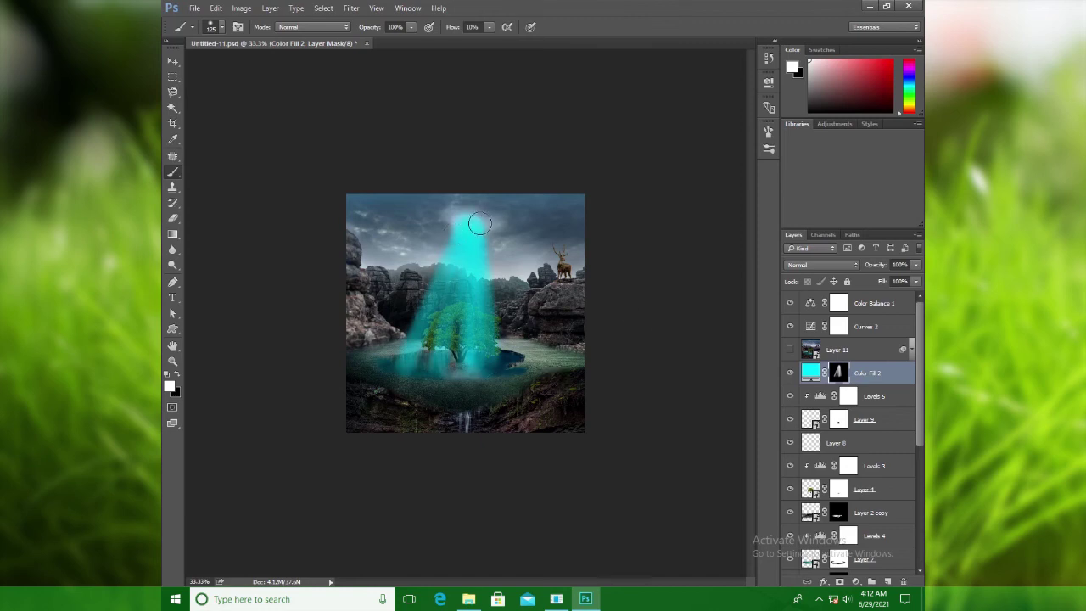
Paint cyan glow around the top of the light beam, finishing with softer strokes at 3% flow
{"action": "mouse_move", "coordinate": [485, 221]}
{"action": "left_mouse_down"}
{"action": "mouse_move", "coordinate": [498, 222]}
{"action": "mouse_move", "coordinate": [458, 219]}
{"action": "left_mouse_up"}
{"action": "left_click_drag", "start_coordinate": [452, 28], "coordinate": [447, 28]}
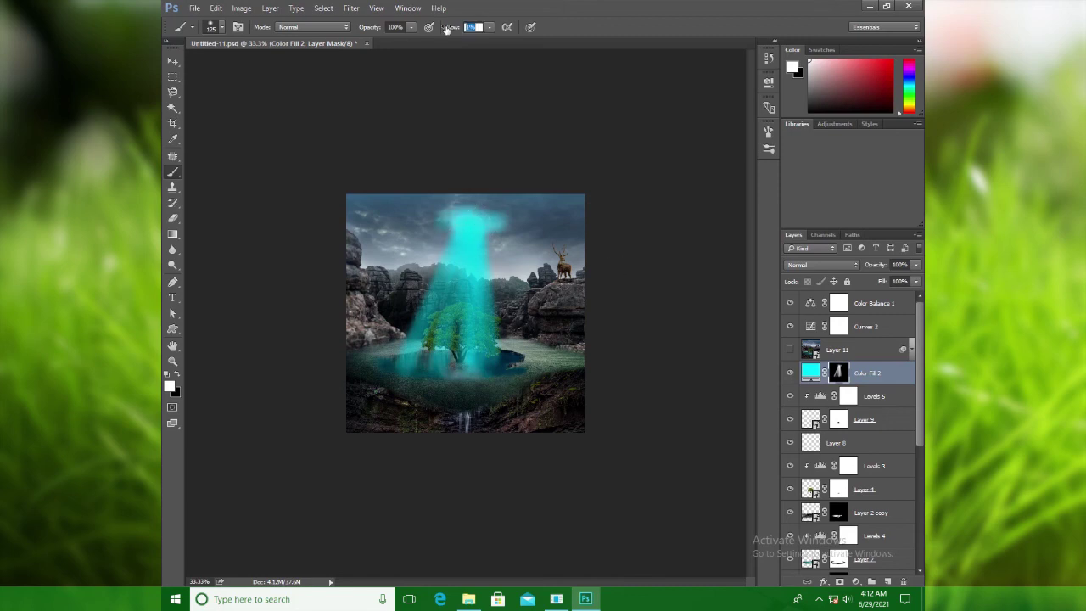
{"action": "mouse_move", "coordinate": [439, 208]}
{"action": "left_mouse_down"}
{"action": "mouse_move", "coordinate": [509, 222]}
{"action": "mouse_move", "coordinate": [503, 233]}
{"action": "mouse_move", "coordinate": [449, 232]}
{"action": "mouse_move", "coordinate": [511, 244]}
{"action": "mouse_move", "coordinate": [501, 240]}
{"action": "left_mouse_up"}
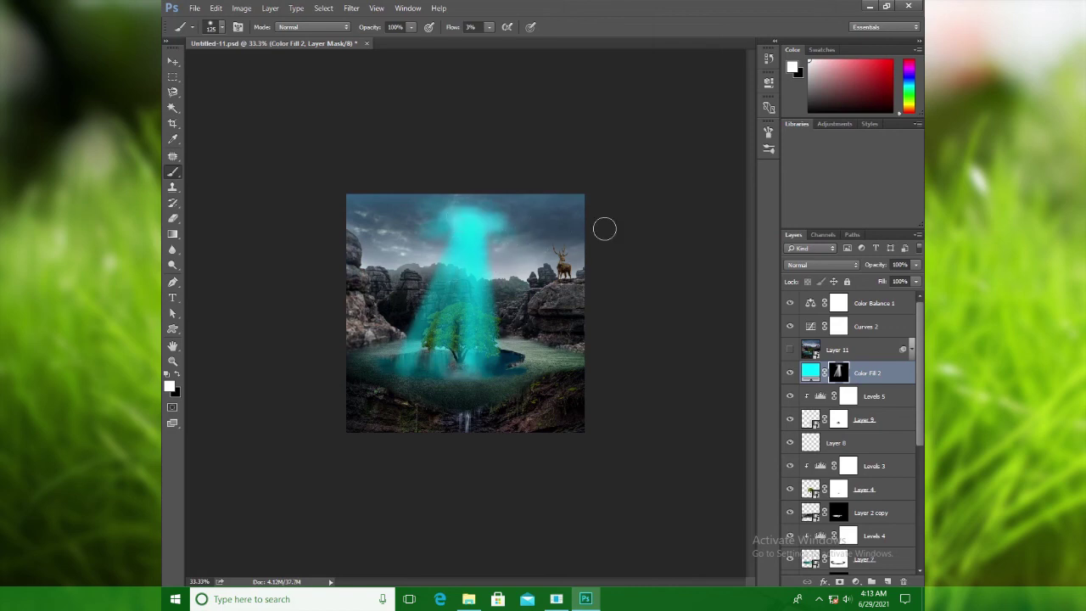
Try Color Dodge on the cyan fill layer, settle on the Screen blend mode, and set the brush flow to 1%
{"action": "left_click", "coordinate": [834, 266]}
{"action": "left_click", "coordinate": [820, 311]}
{"action": "left_click", "coordinate": [816, 267]}
{"action": "left_click", "coordinate": [816, 354]}
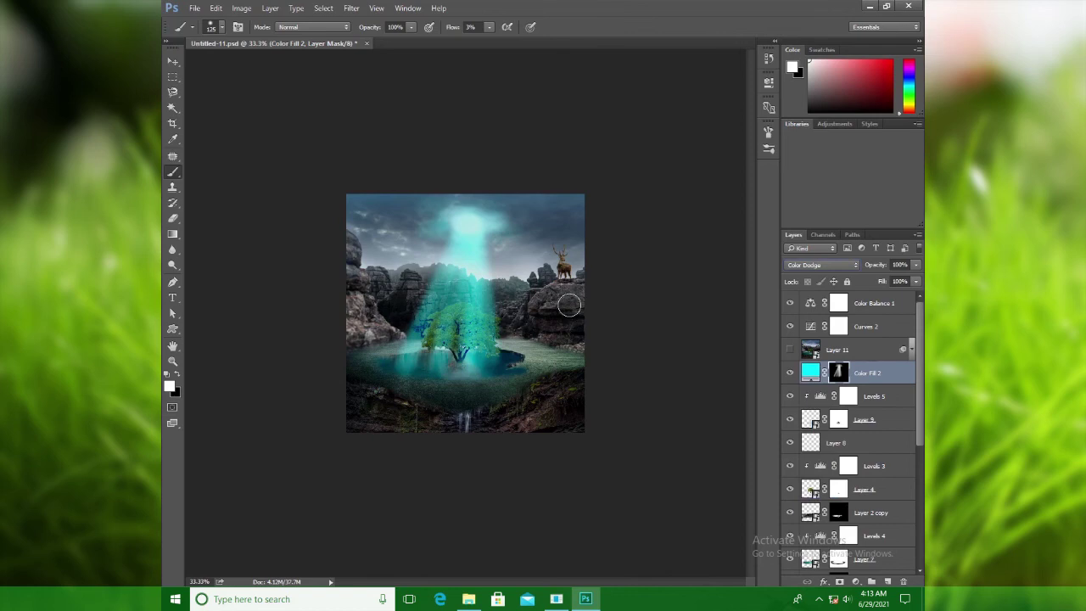
{"action": "left_click", "coordinate": [808, 267]}
{"action": "left_click", "coordinate": [810, 346]}
{"action": "left_click_drag", "start_coordinate": [454, 28], "coordinate": [446, 28]}
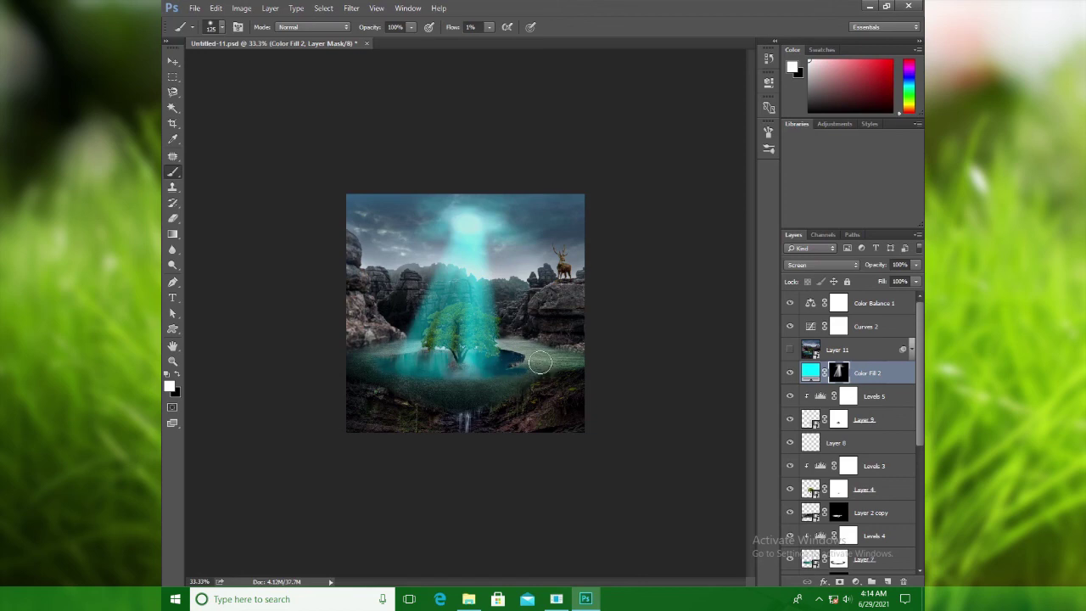
Delete the hidden Layer 11 above Layer 12
{"action": "left_click", "coordinate": [833, 352]}
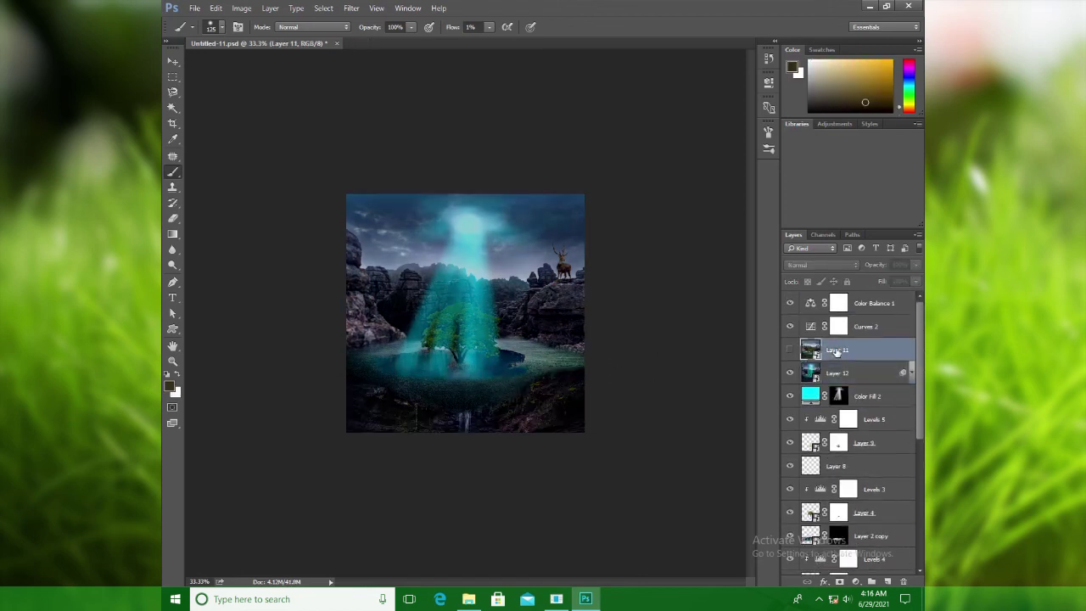
{"action": "key", "text": "Delete"}
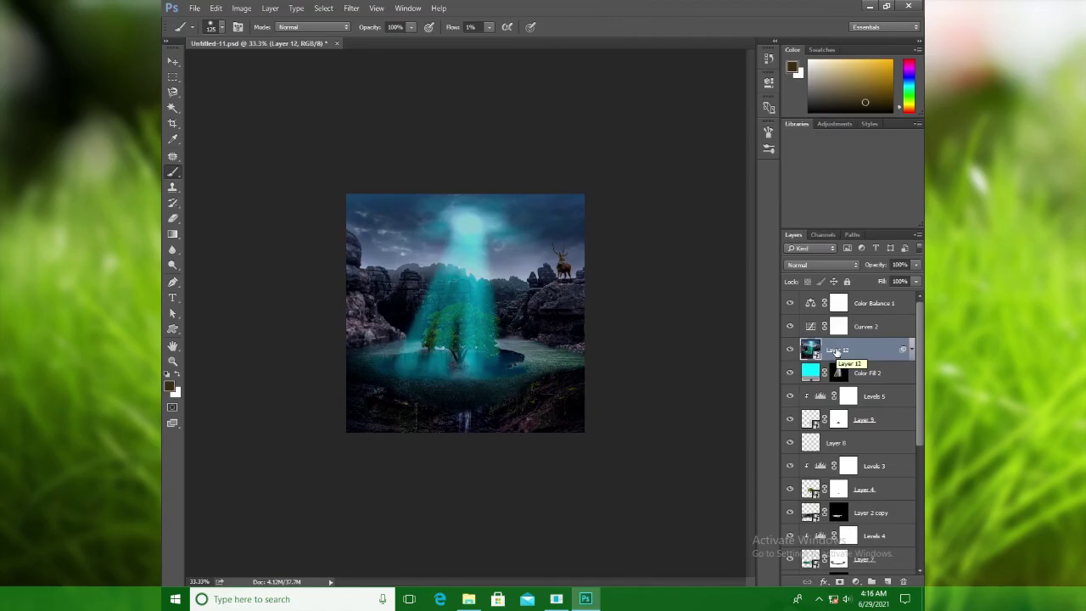